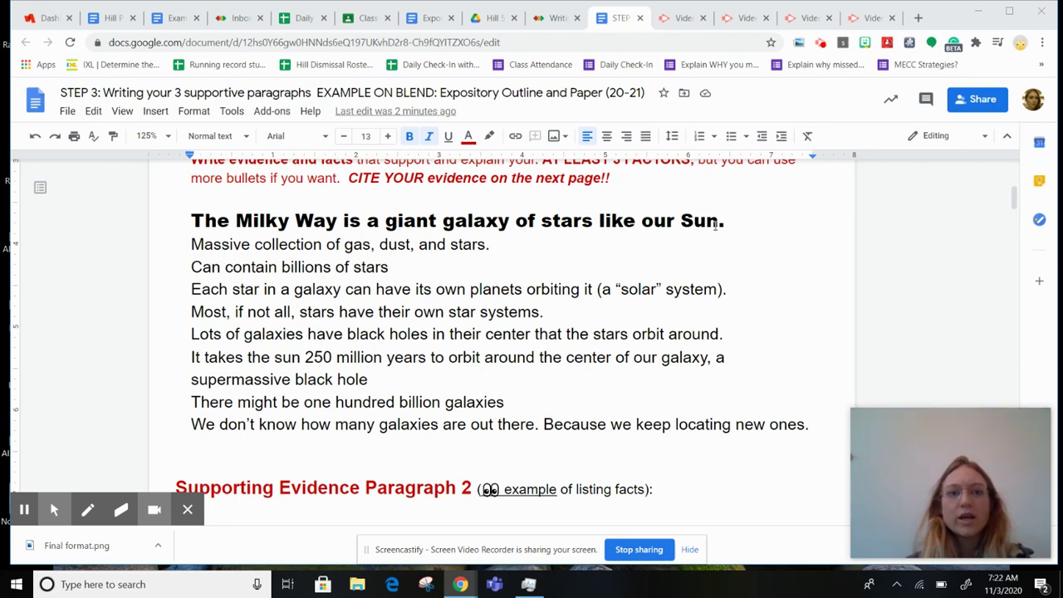
Join the first fact to the topic sentence and reword it as "Galaxies are massive collections of gas, dust, and stars.".
click(190, 245)
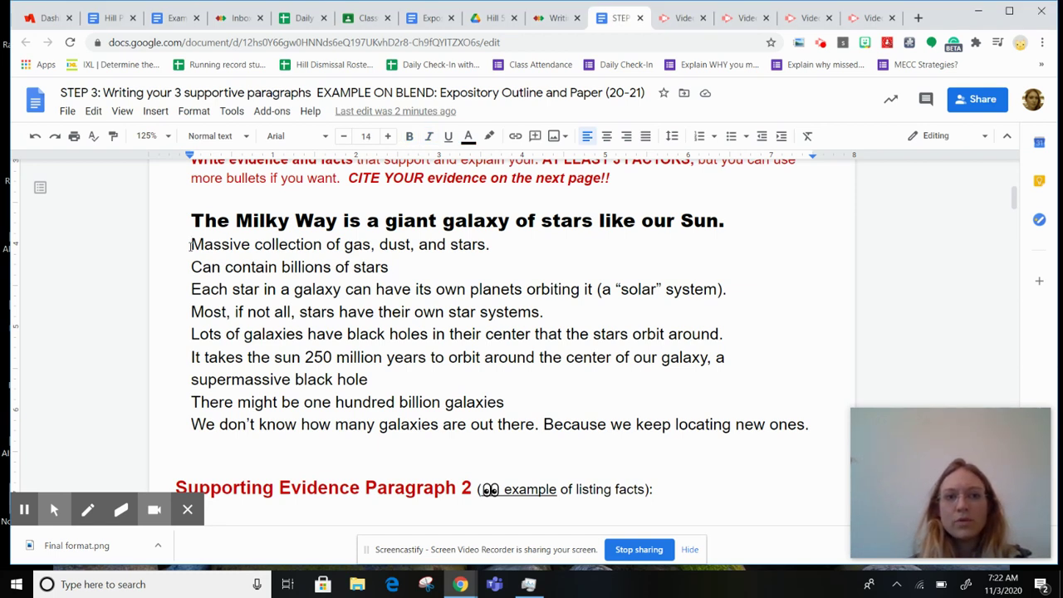
key(BackSpace)
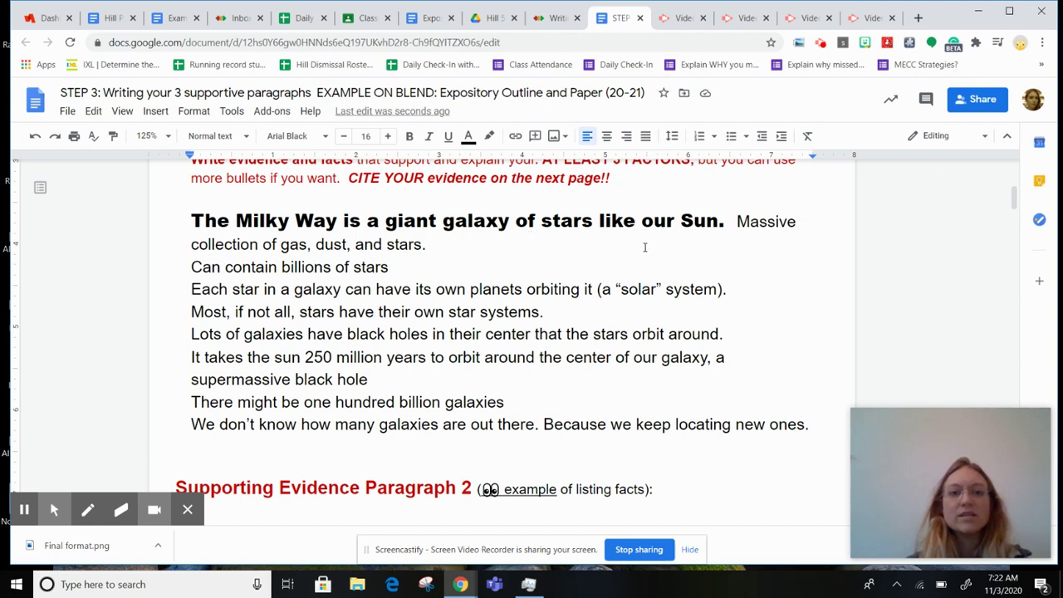
click(750, 222)
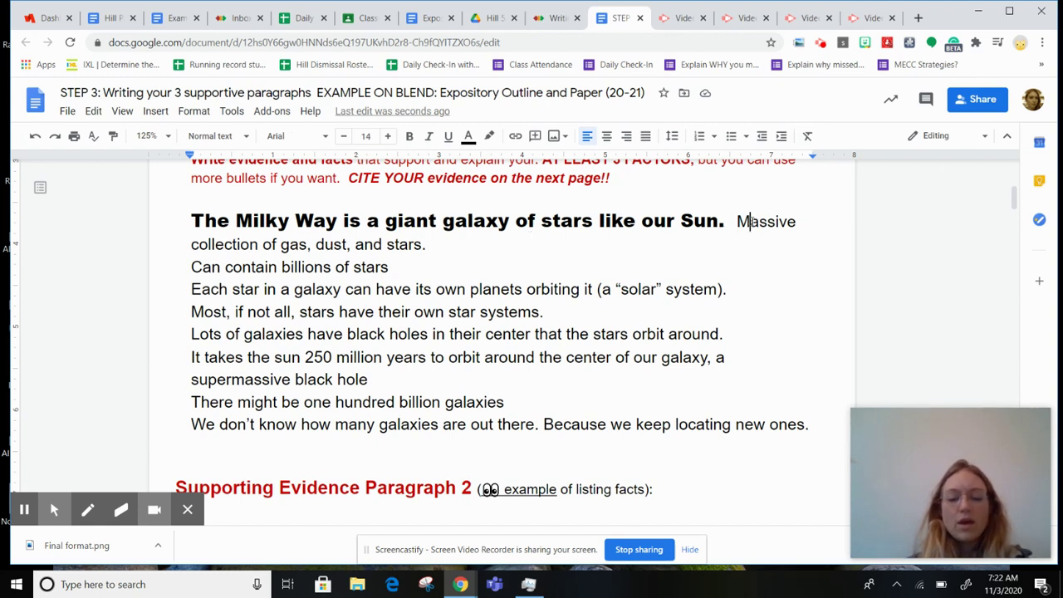
text(G)
key(BackSpace)
key(BackSpace)
text(Gala)
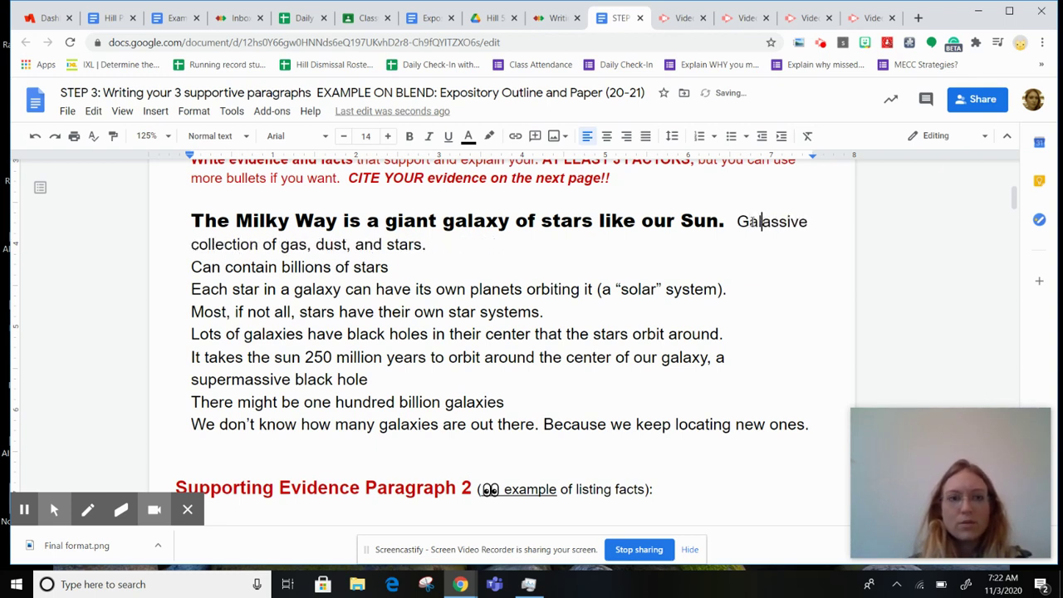
text(xies are ma)
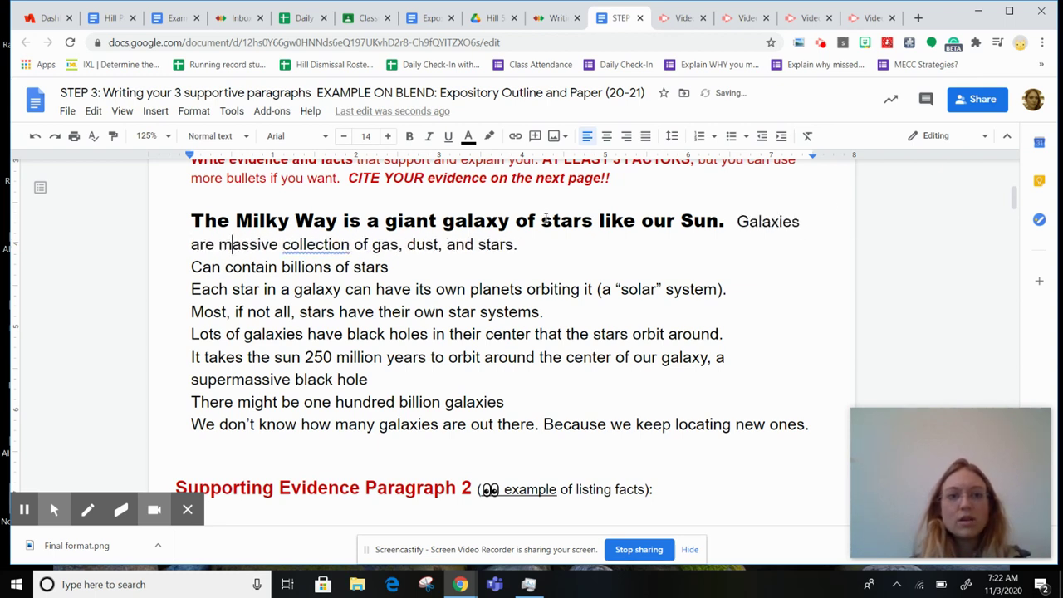
click(350, 244)
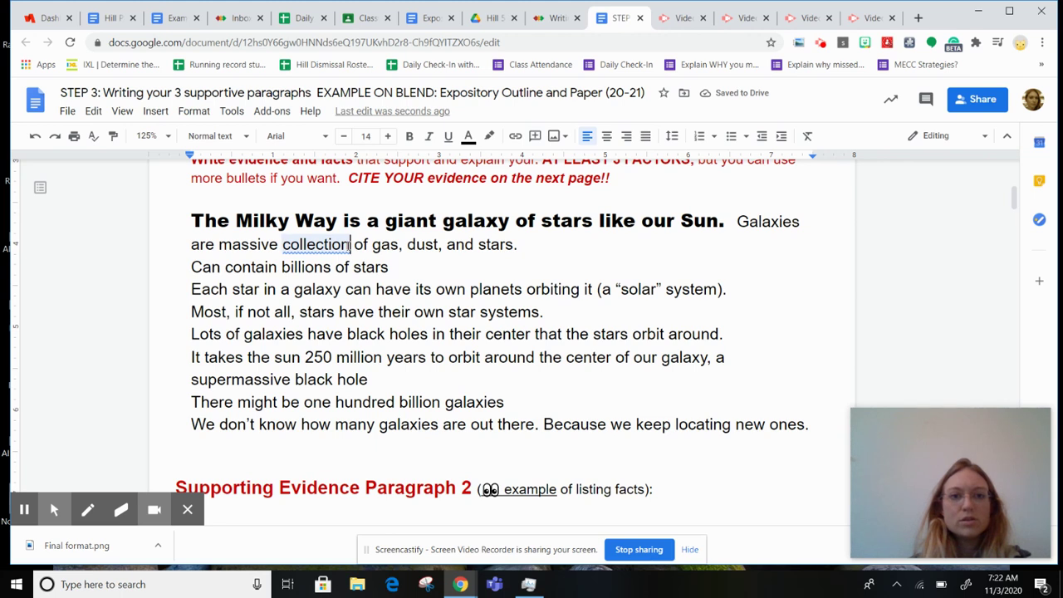
text(s)
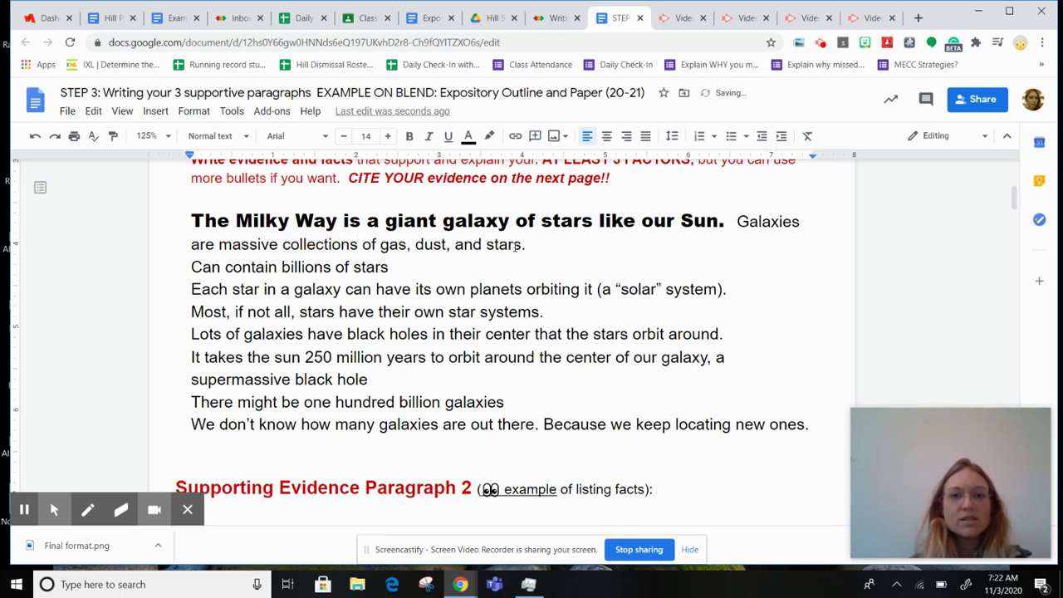
Join the "Can contain billions of stars" line to the paragraph and insert "billions of" before "stars" in the preceding sentence.
click(187, 267)
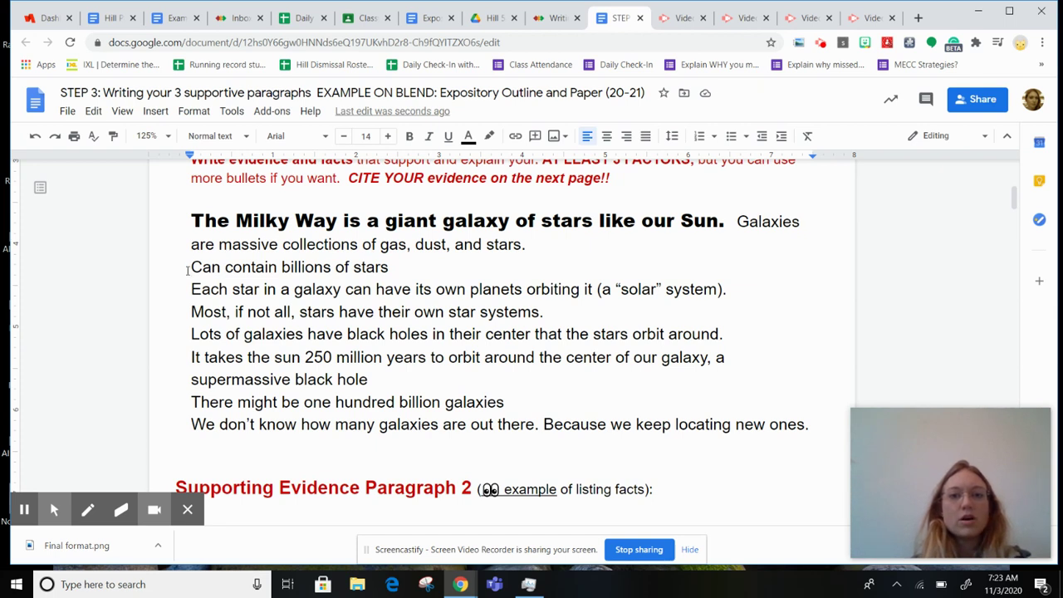
key(BackSpace)
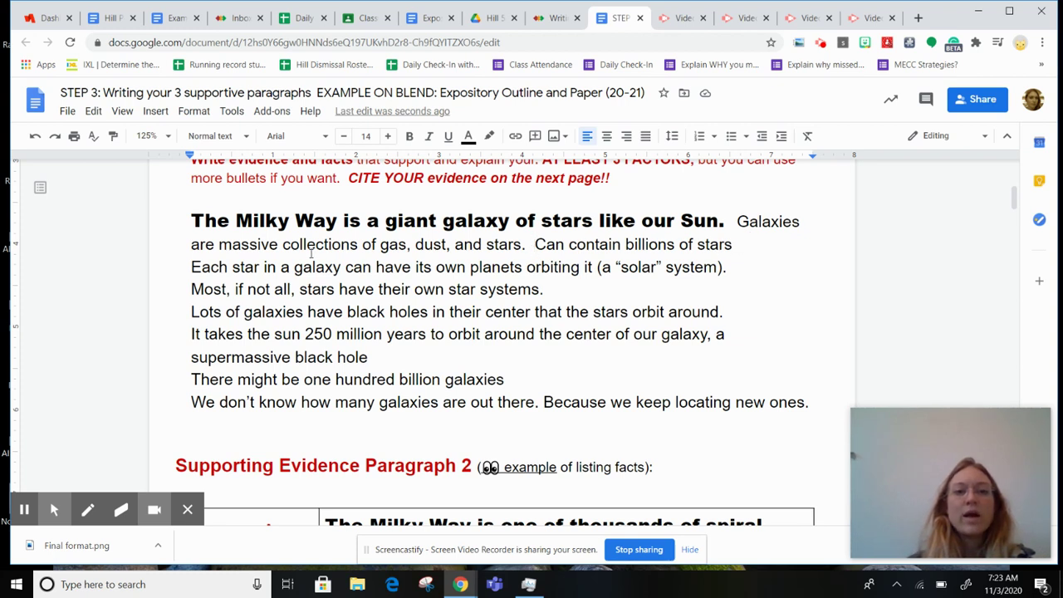
click(487, 246)
text(billions of)
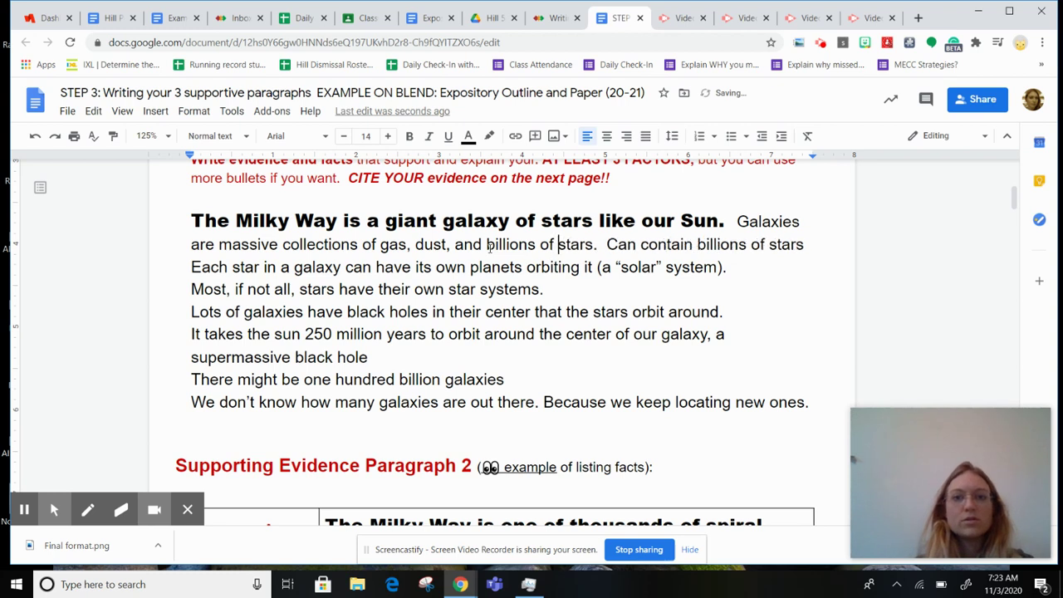
Delete the redundant "Can contain billions of stars" and join the "Each star in a galaxy" fact to the paragraph.
drag(485, 244, 685, 201)
drag(829, 216, 825, 245)
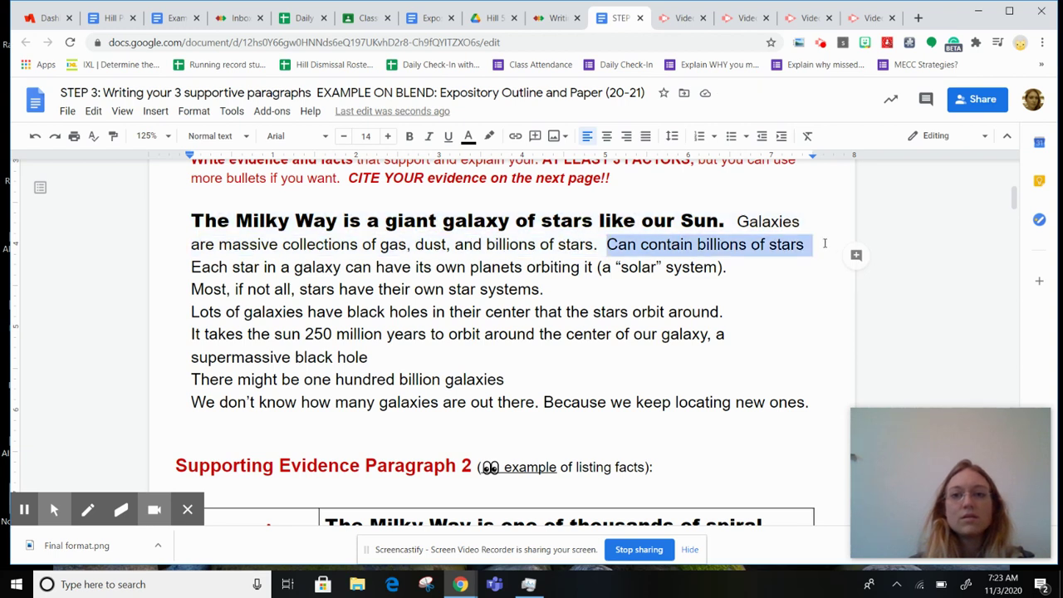
key(Delete)
key(Delete)
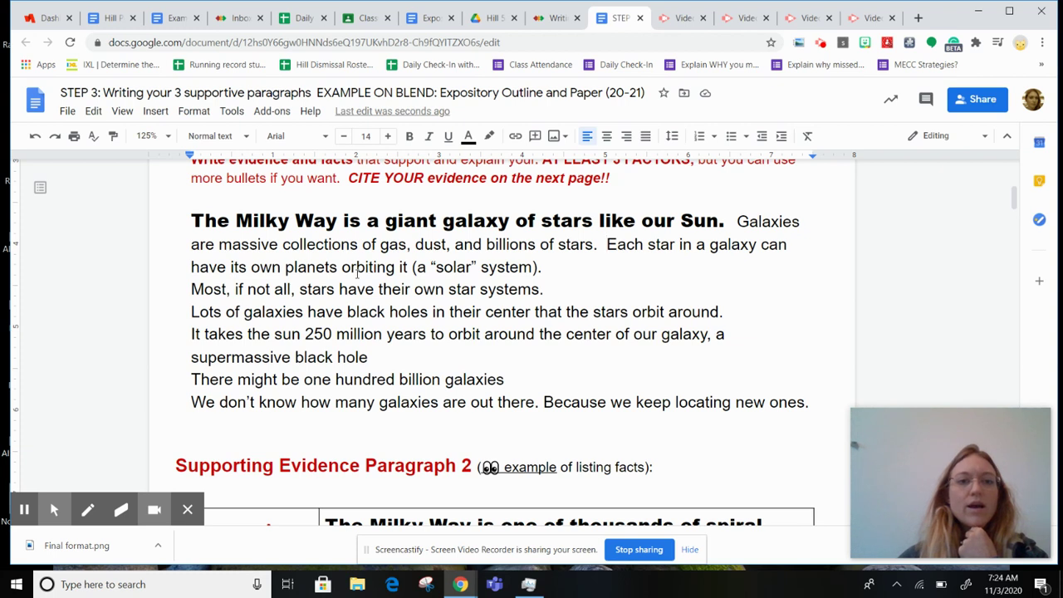
Insert "star systems, called “solar” systems here on Earth." after "Each star in a galaxy can have its own".
click(357, 268)
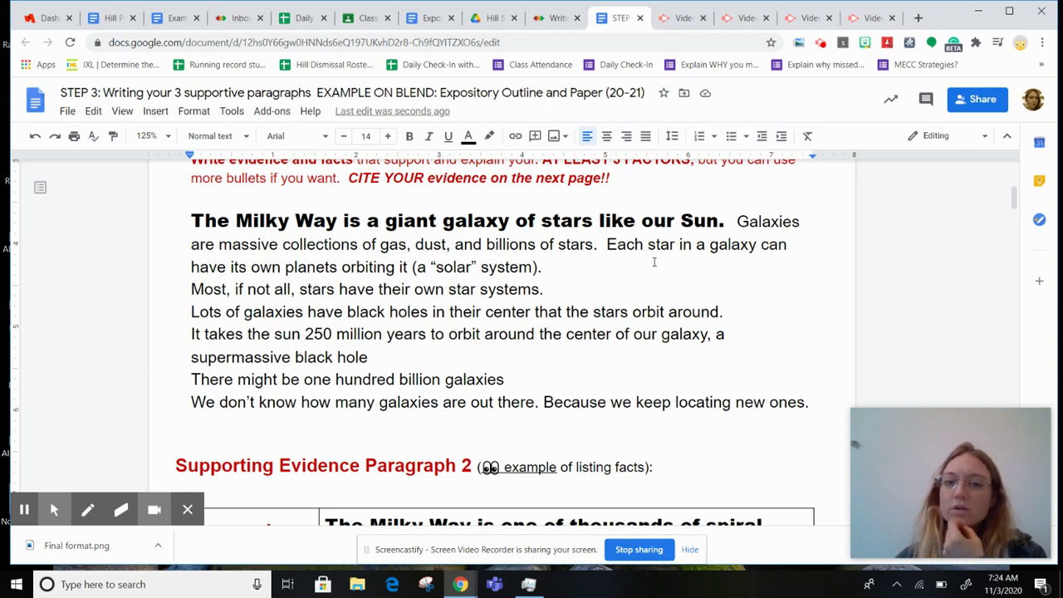
click(286, 268)
text(star systems)
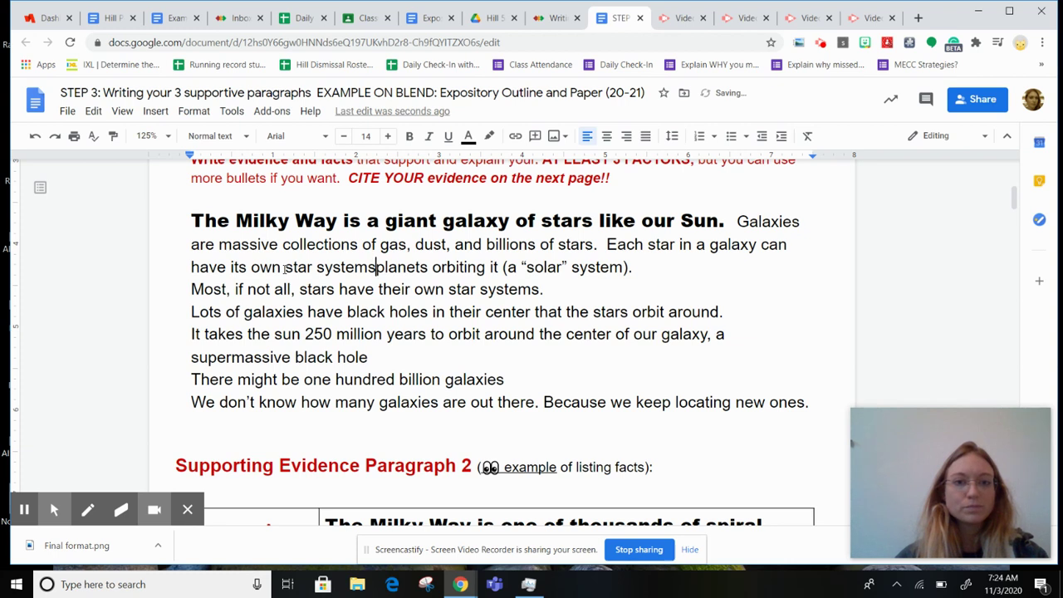
text(, o)
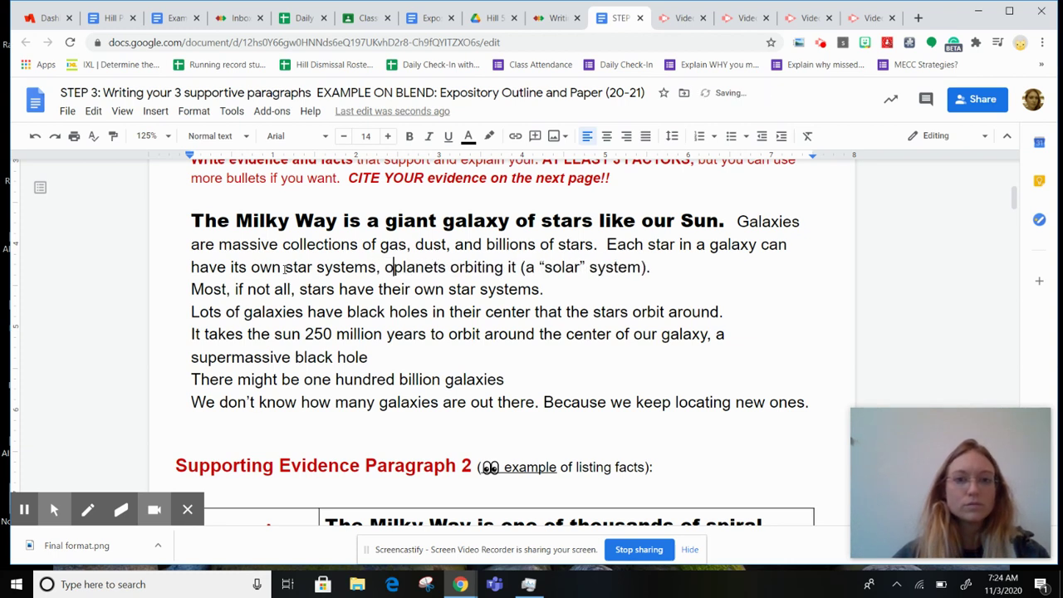
key(BackSpace)
text(called )
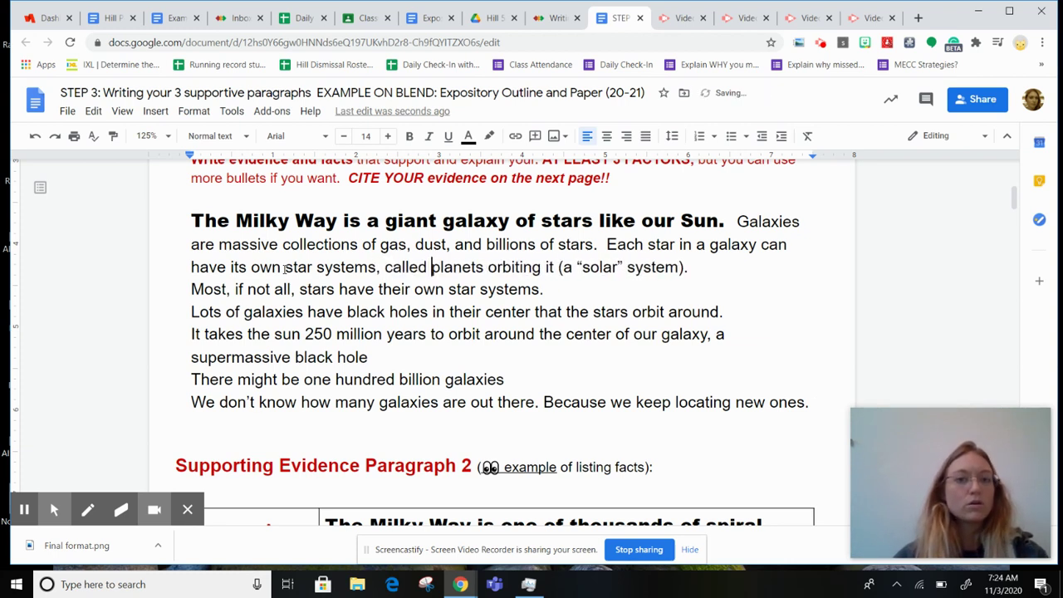
text("solar)
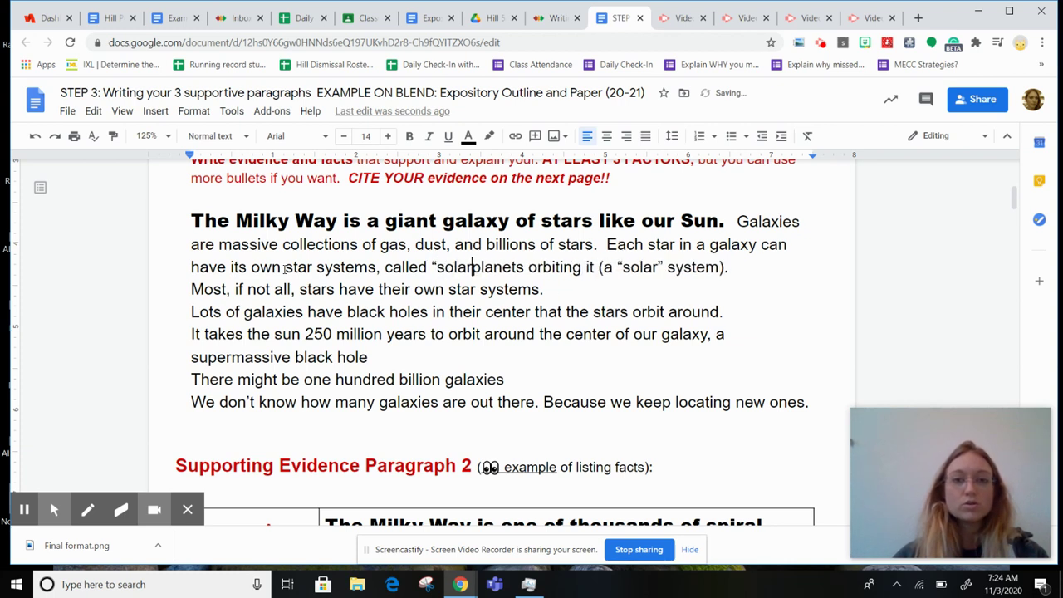
text(" sy)
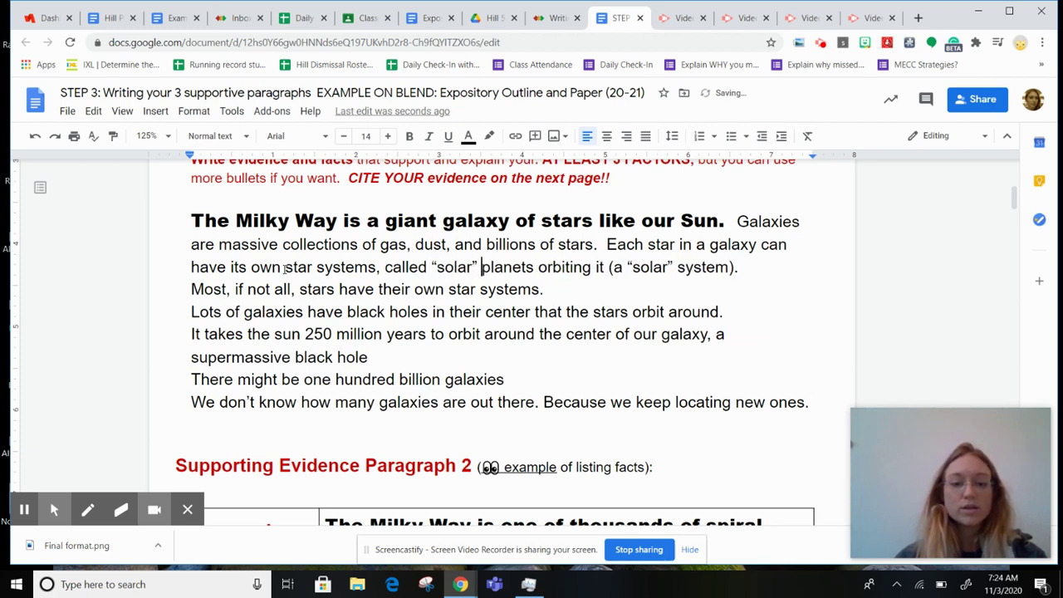
text(stems here)
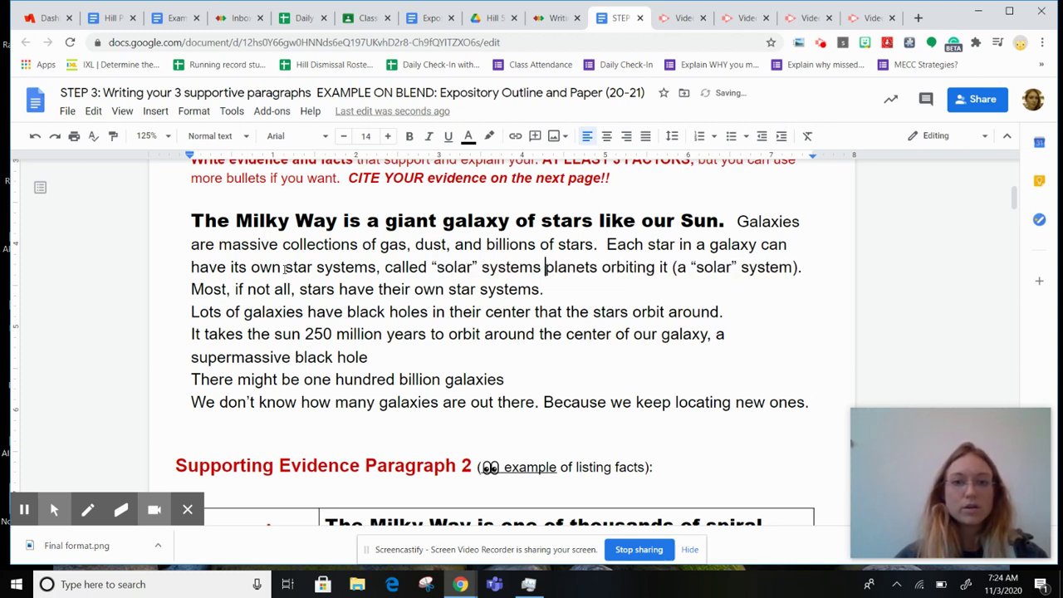
text( on her)
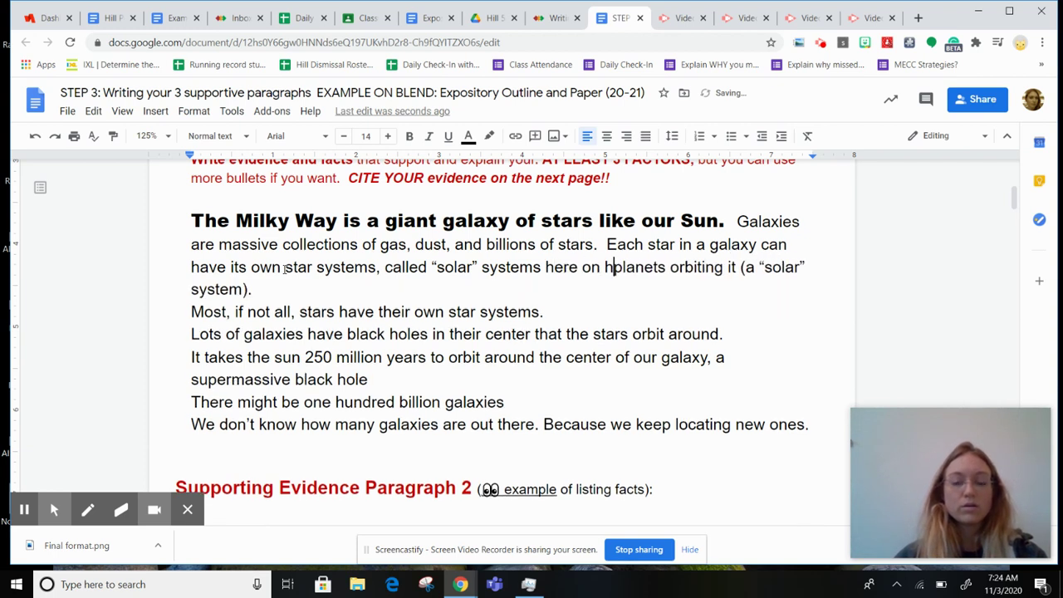
key(BackSpace)
key(BackSpace)
key(BackSpace)
text(Earth)
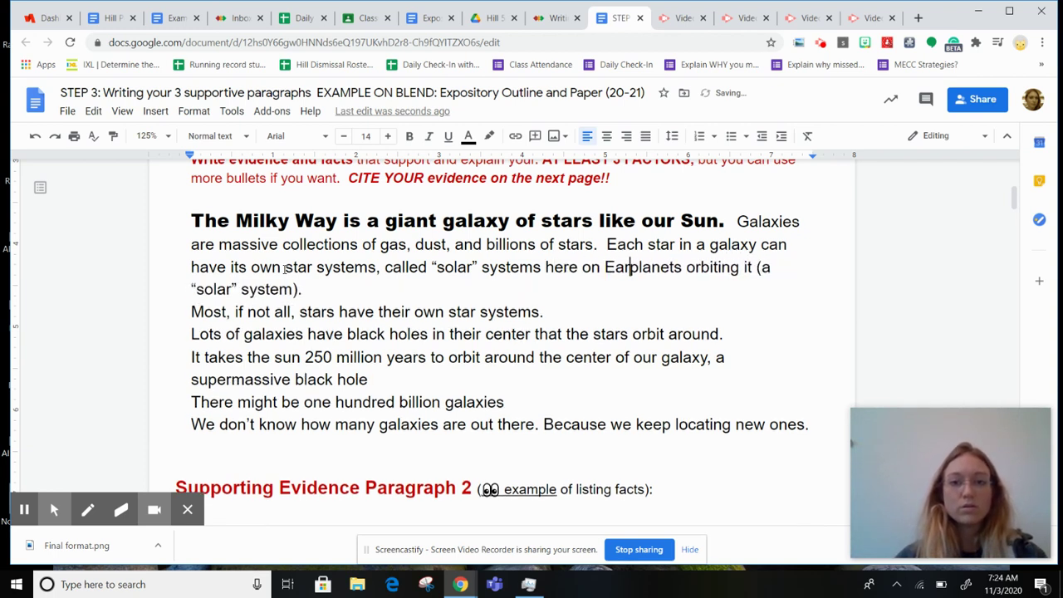
text(.)
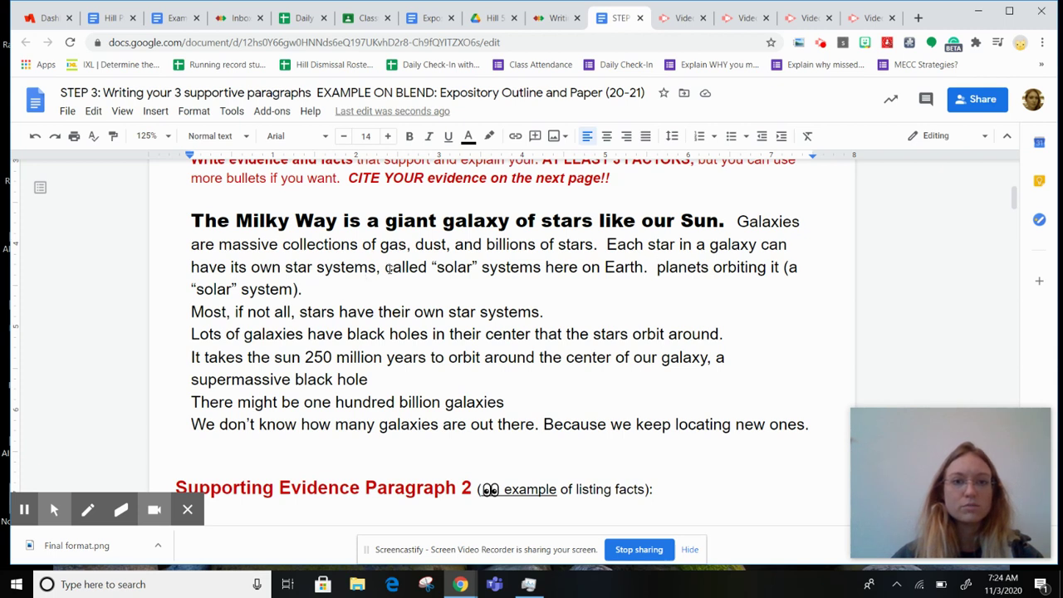
Replace the period after "Earth" with ", with" to connect it to "planets orbiting".
click(644, 268)
text(, with)
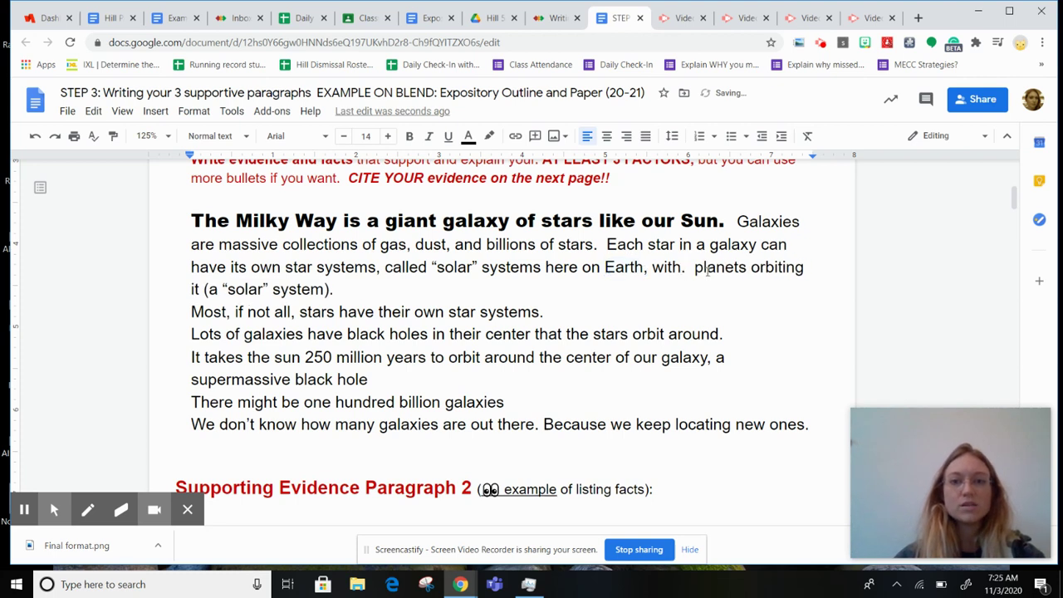
key(Delete)
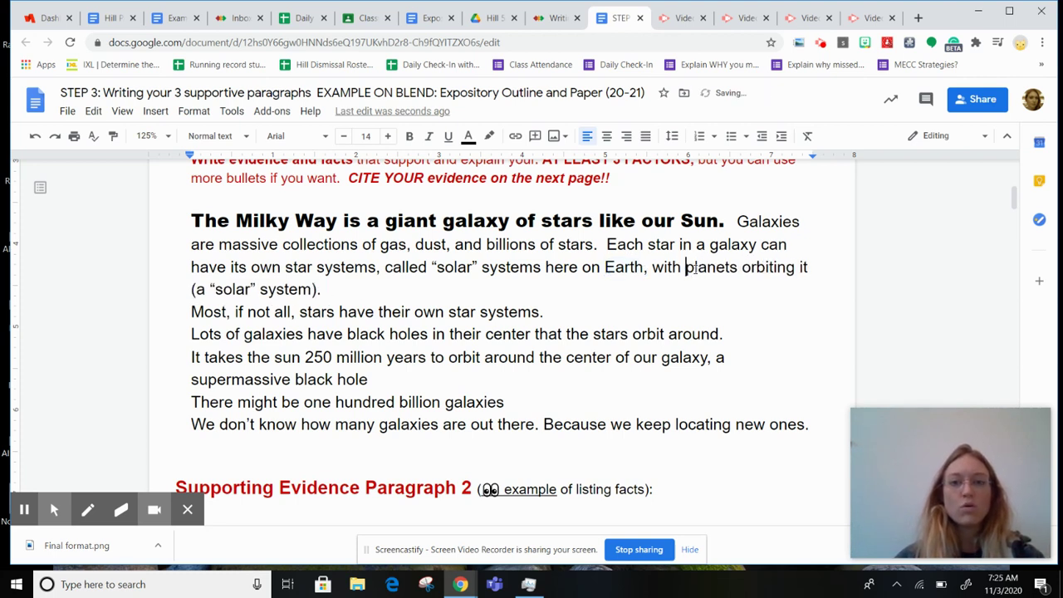
Replace "it (a “solar” system)." after "planets orbiting" with "each star".
click(595, 293)
key(shift+Right)
drag(722, 292, 796, 267)
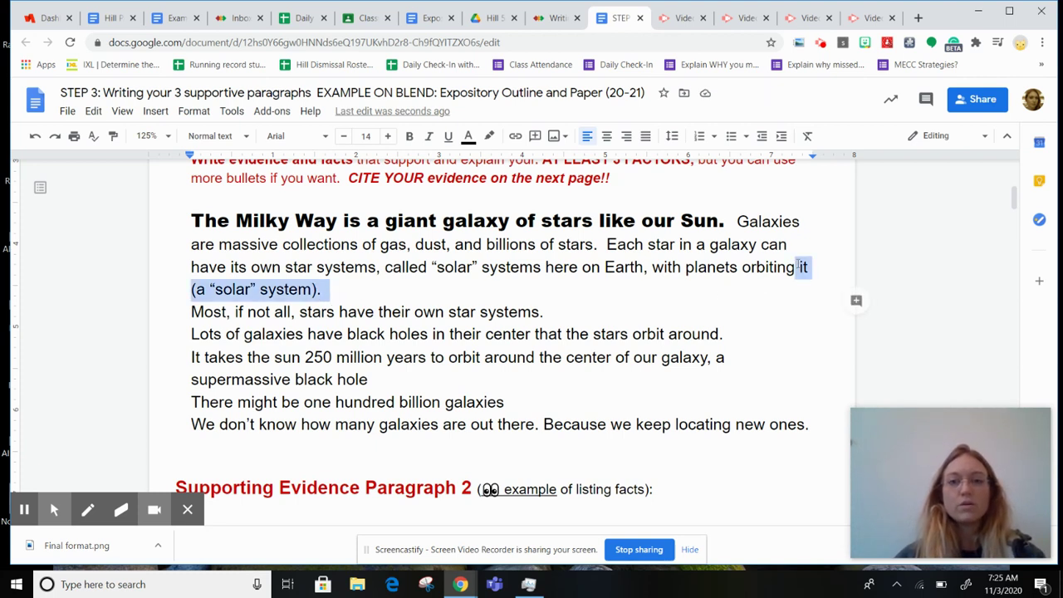
key(BackSpace)
text(ac)
key(BackSpace)
key(BackSpace)
text(each)
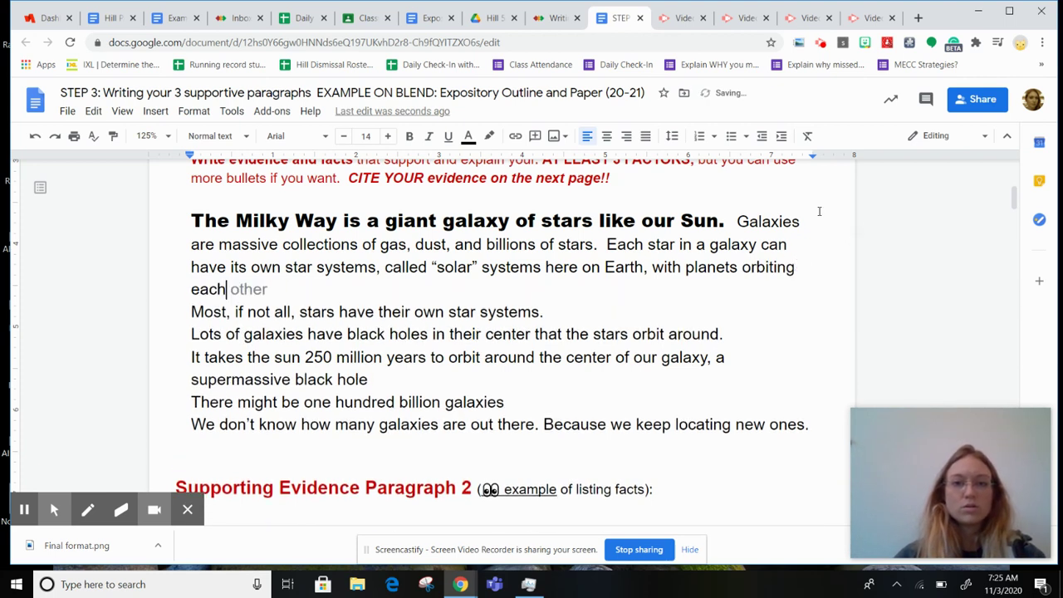
key(BackSpace)
key(BackSpace)
key(BackSpace)
key(BackSpace)
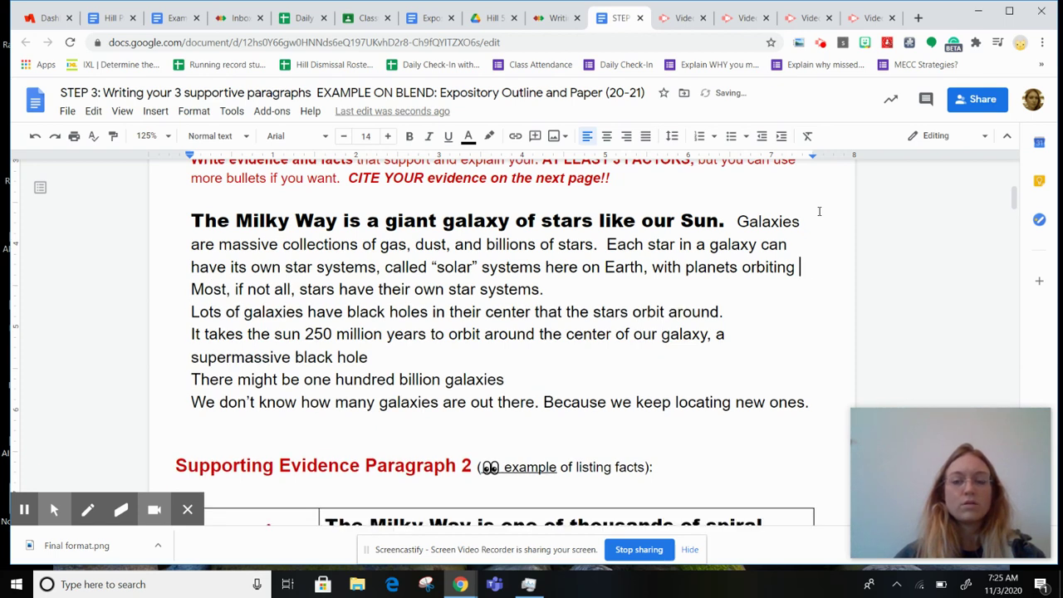
text(each star)
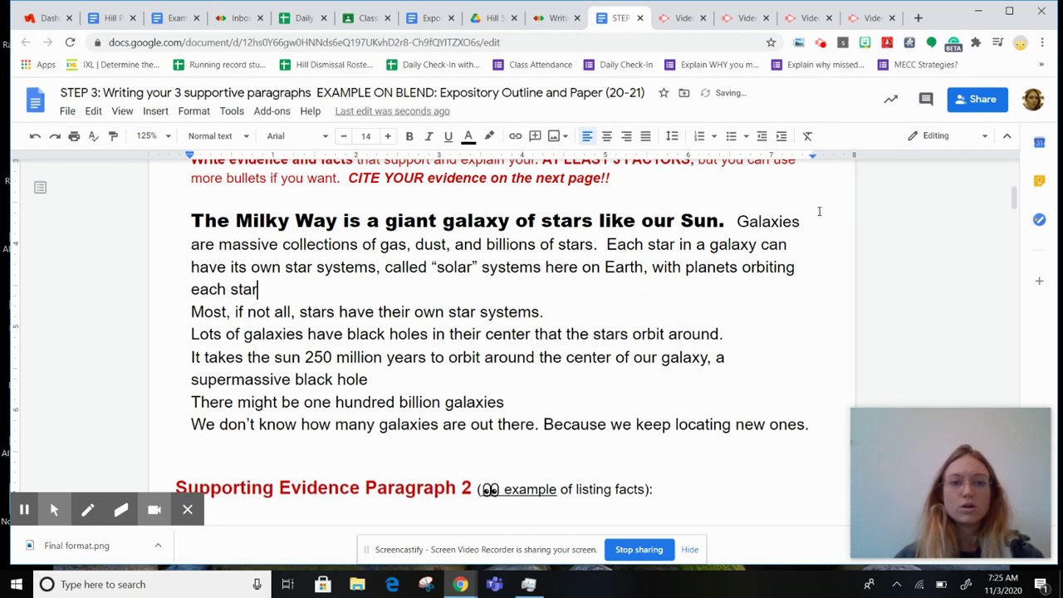
Try deleting the "Most, if not all, stars have their own star systems." line and changing "each star" to "a star.".
drag(600, 311, 300, 312)
triple_click(197, 314)
key(BackSpace)
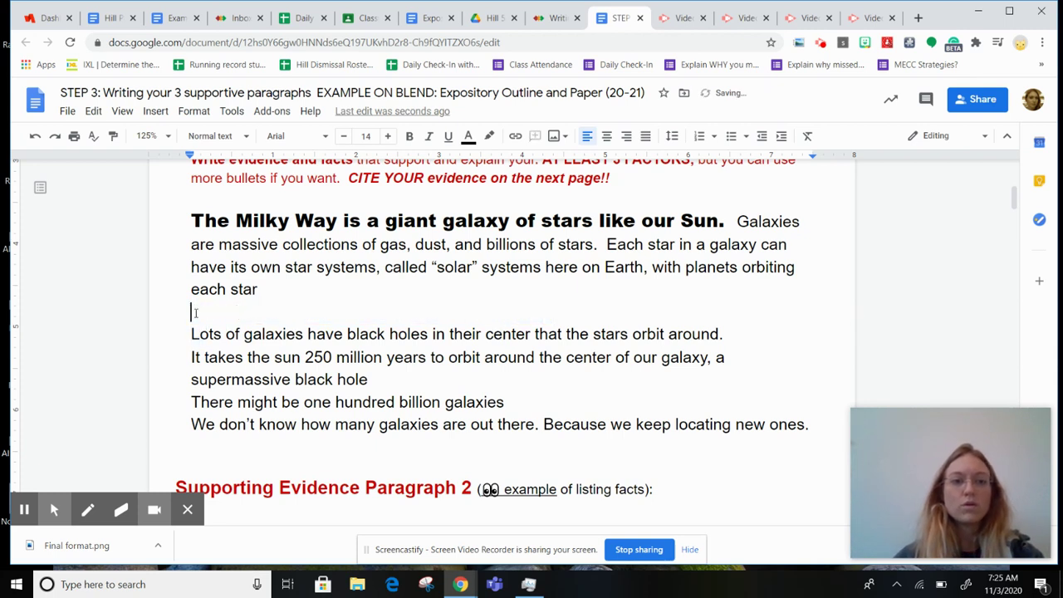
key(BackSpace)
drag(226, 289, 184, 290)
text(a)
click(219, 290)
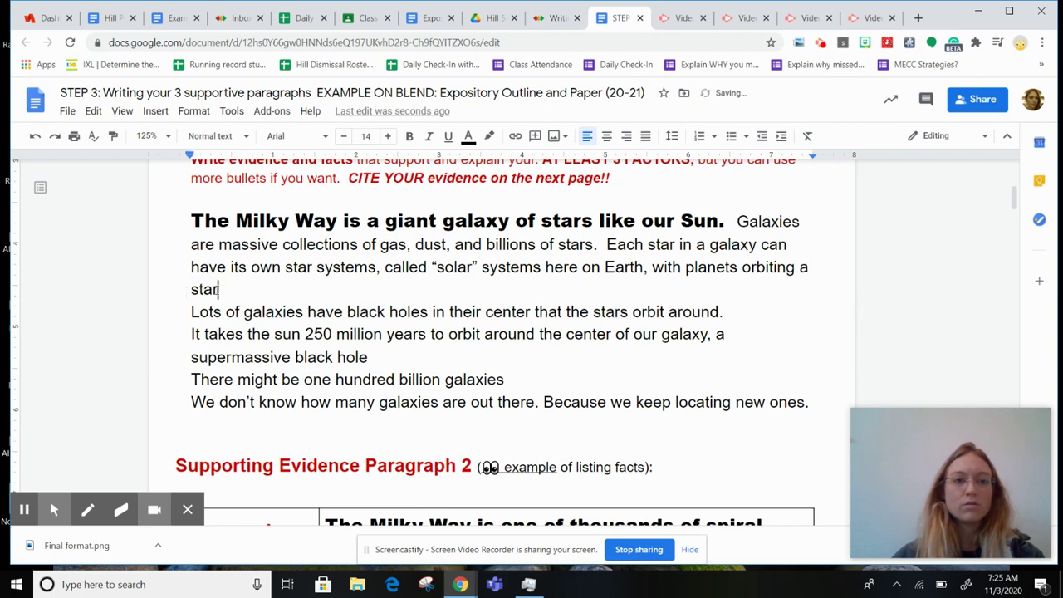
text(.)
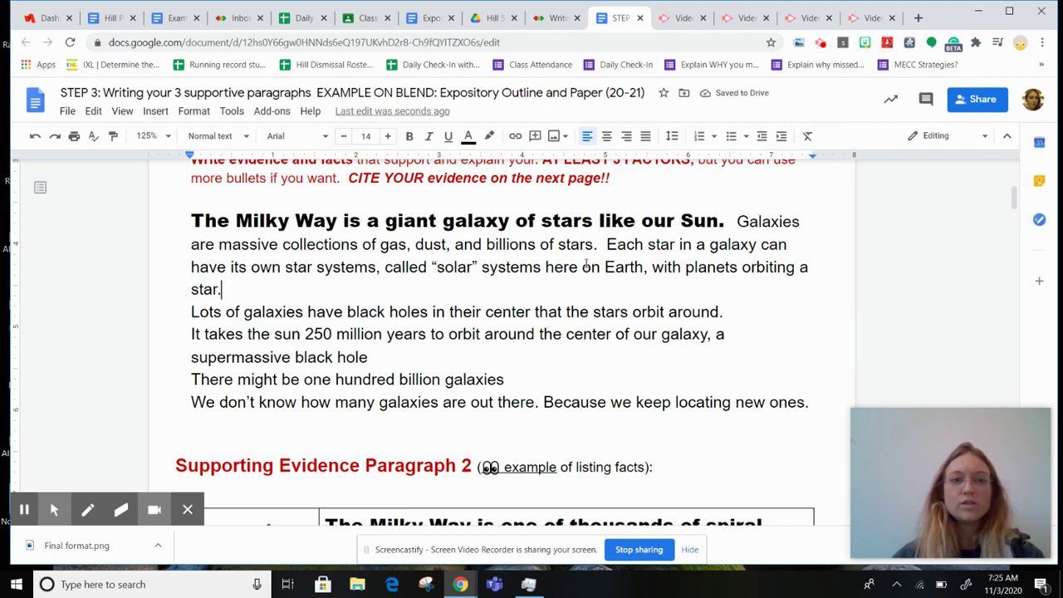
Undo the change to "a star." and the deletion of the "Most, if not all" line.
key(ctrl+z)
key(ctrl+z)
key(ctrl+z)
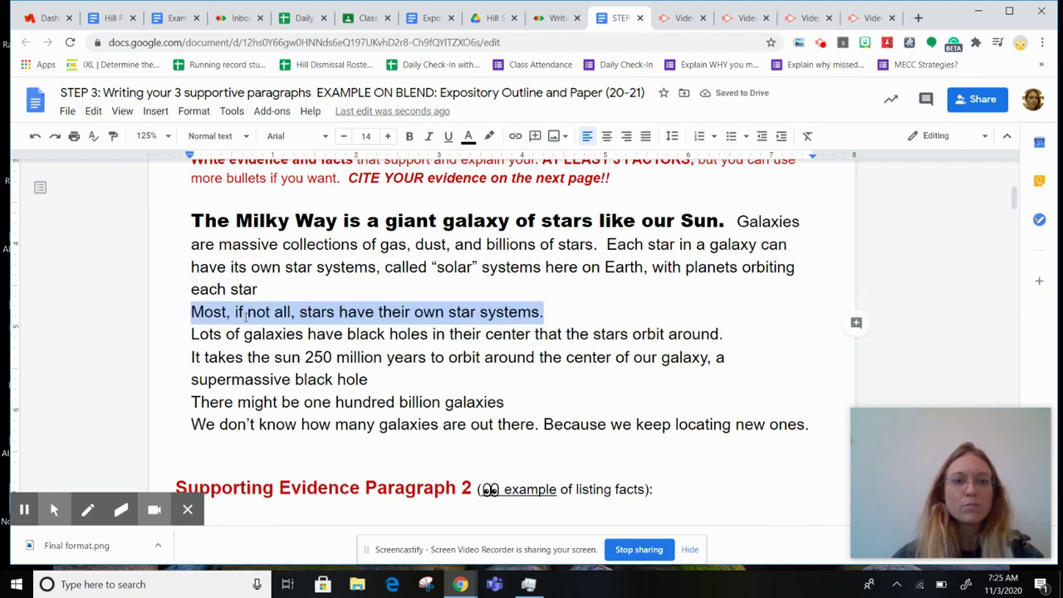
Replace "Each" at the start of the "star in a galaxy" sentence with "Most, if not all,".
click(644, 244)
drag(643, 244, 609, 243)
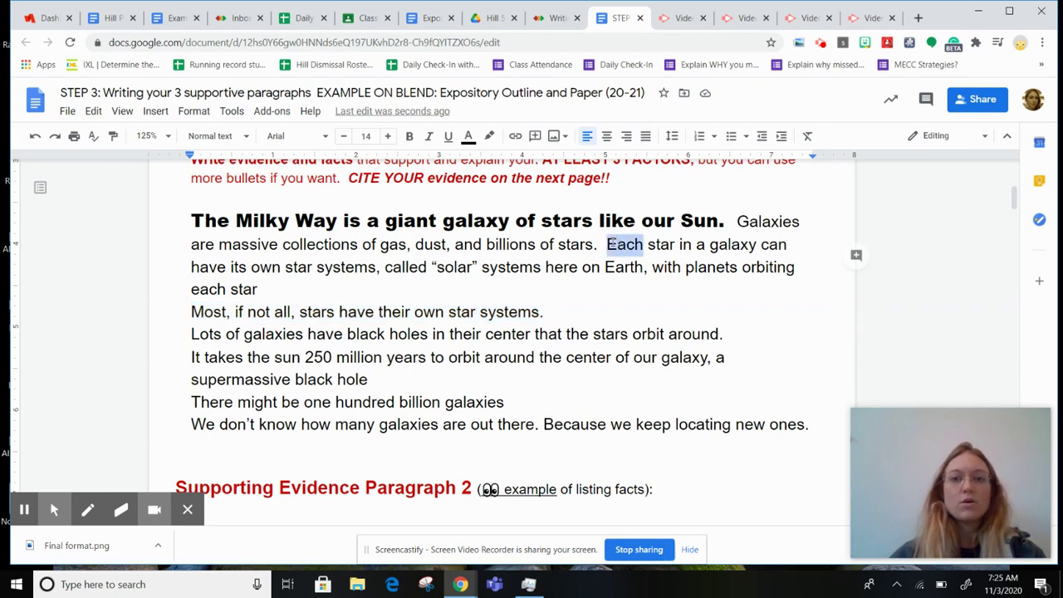
text(Most)
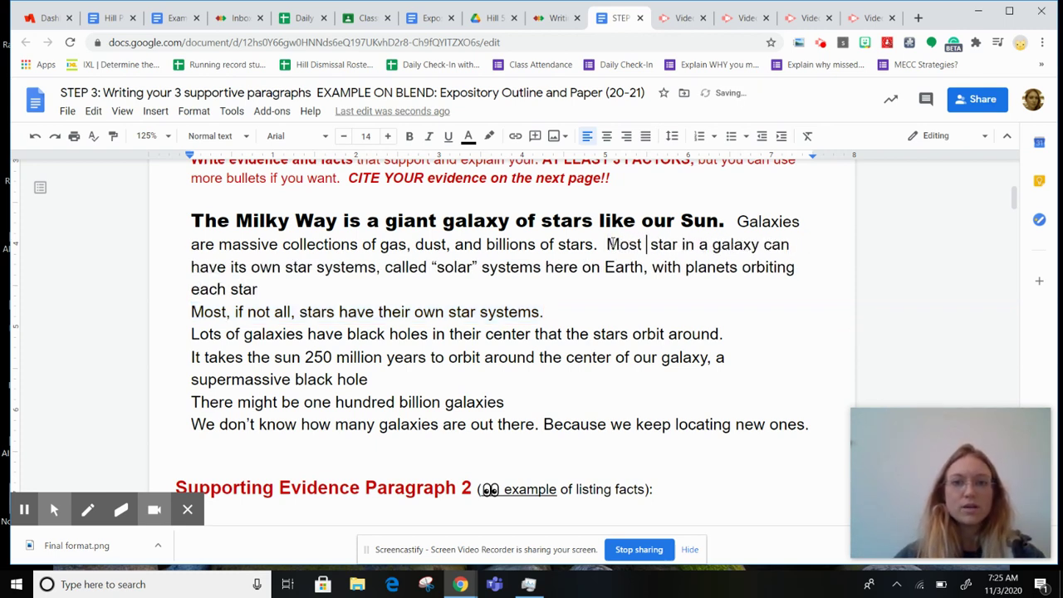
key(Left)
text(, if not all,)
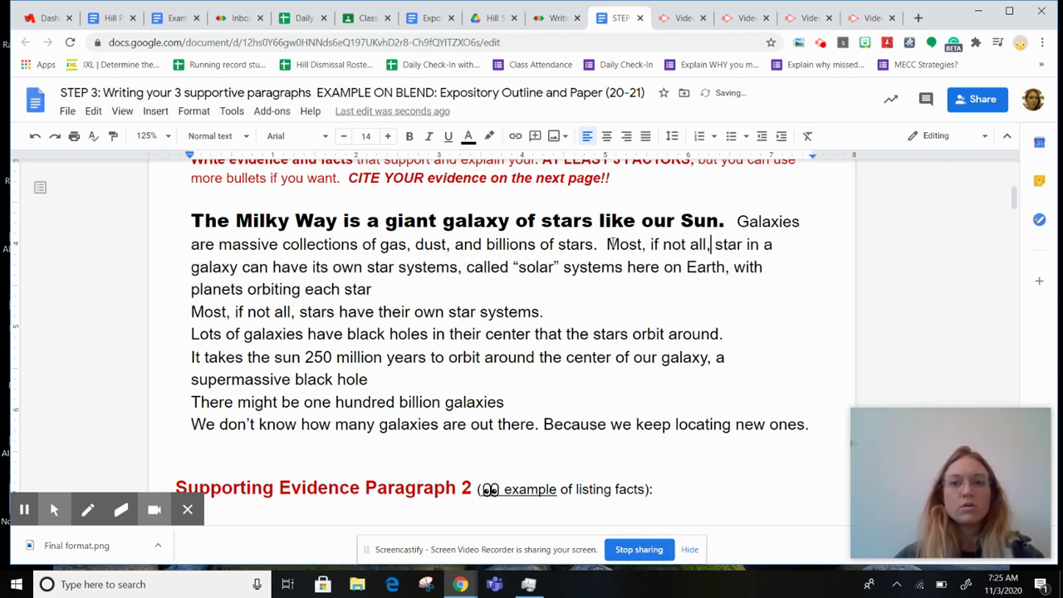
Make the "Most, if not all," sentence plural by changing "star" to "stars" and "its" to "their".
click(741, 244)
text(s)
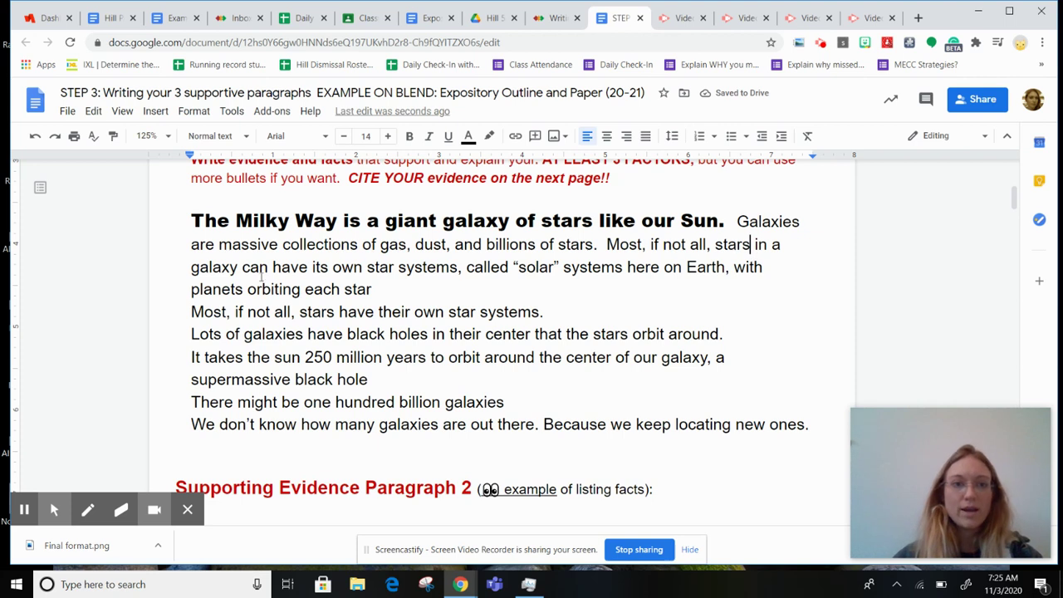
double_click(324, 266)
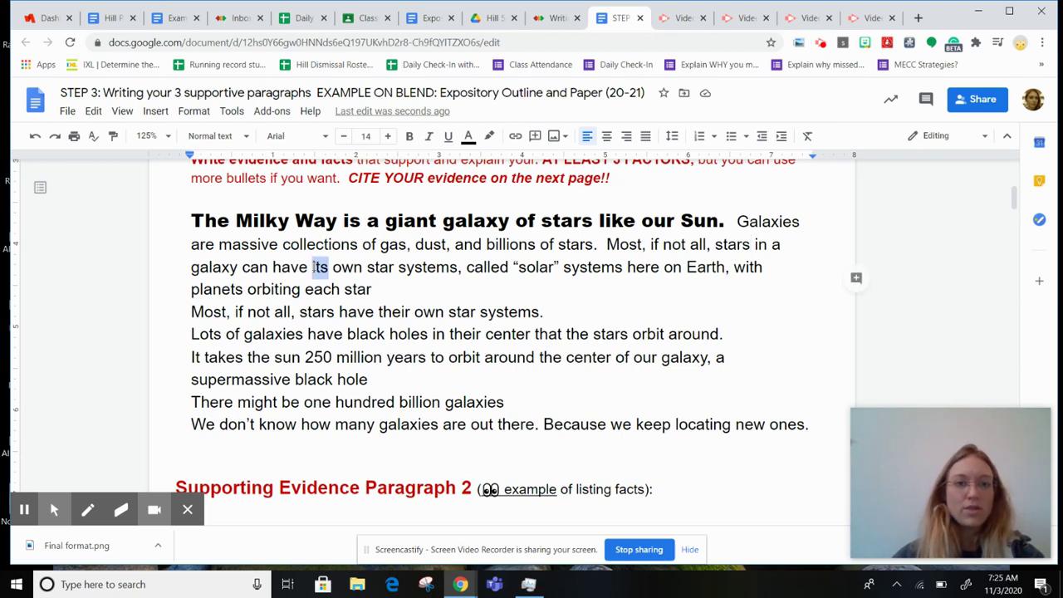
text(their)
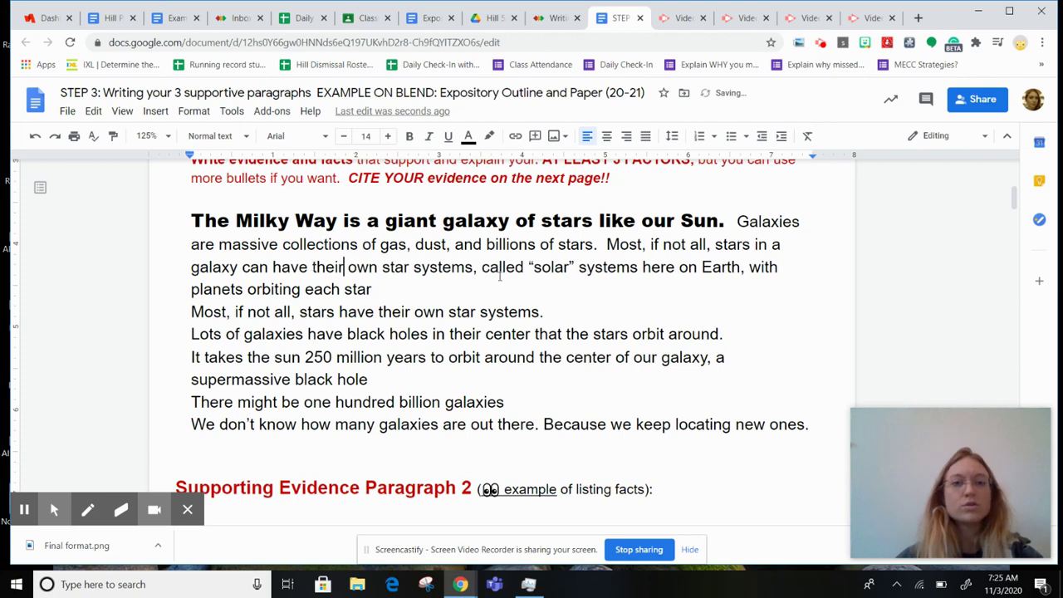
Reword the phrase after "star systems," to "also called “solar” systems," removing "here on Earth".
drag(483, 268, 528, 268)
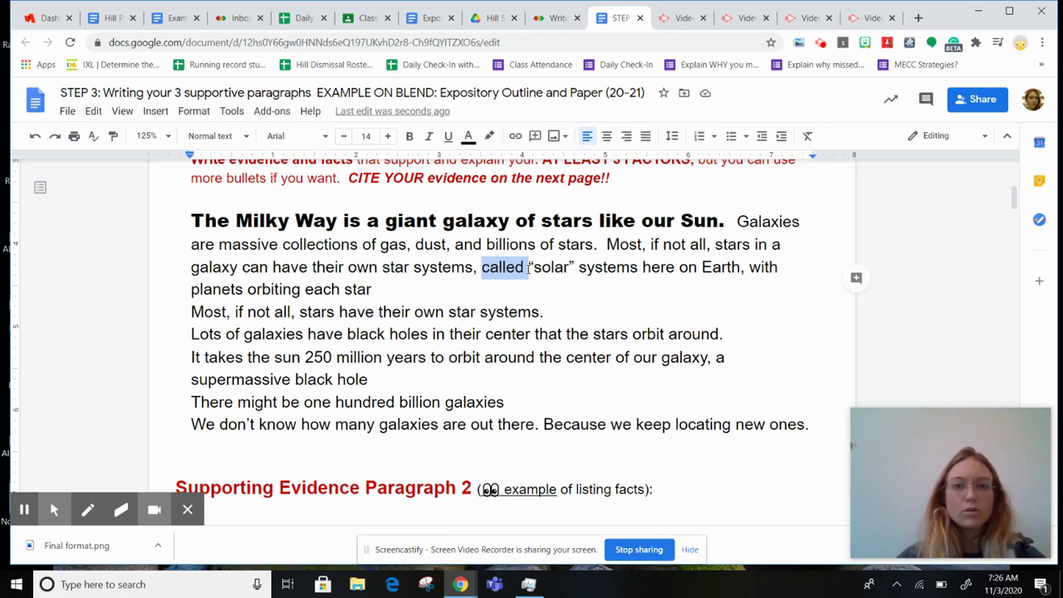
key(BackSpace)
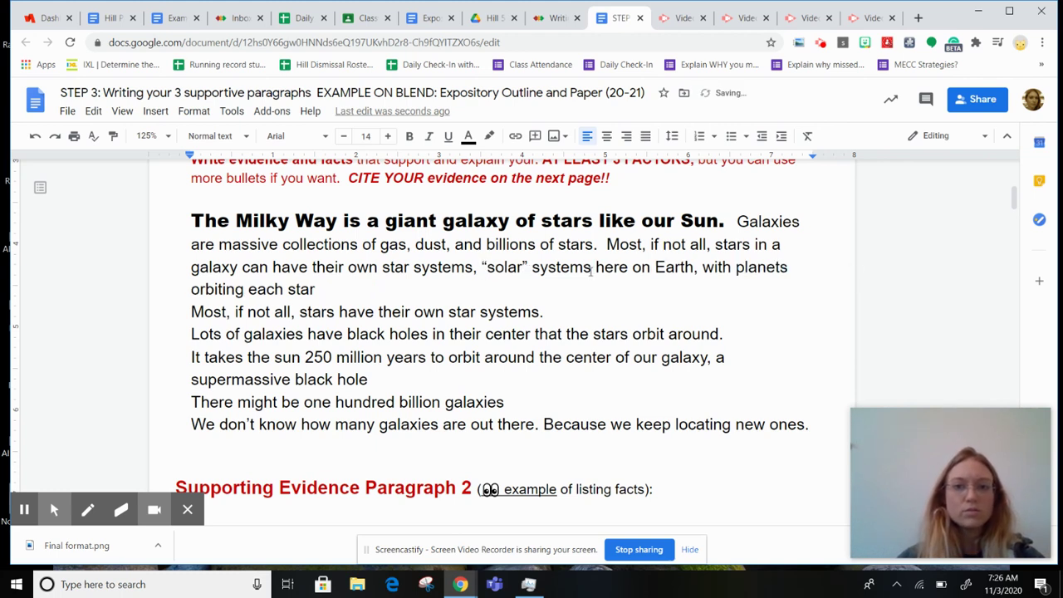
drag(694, 267, 593, 264)
key(BackSpace)
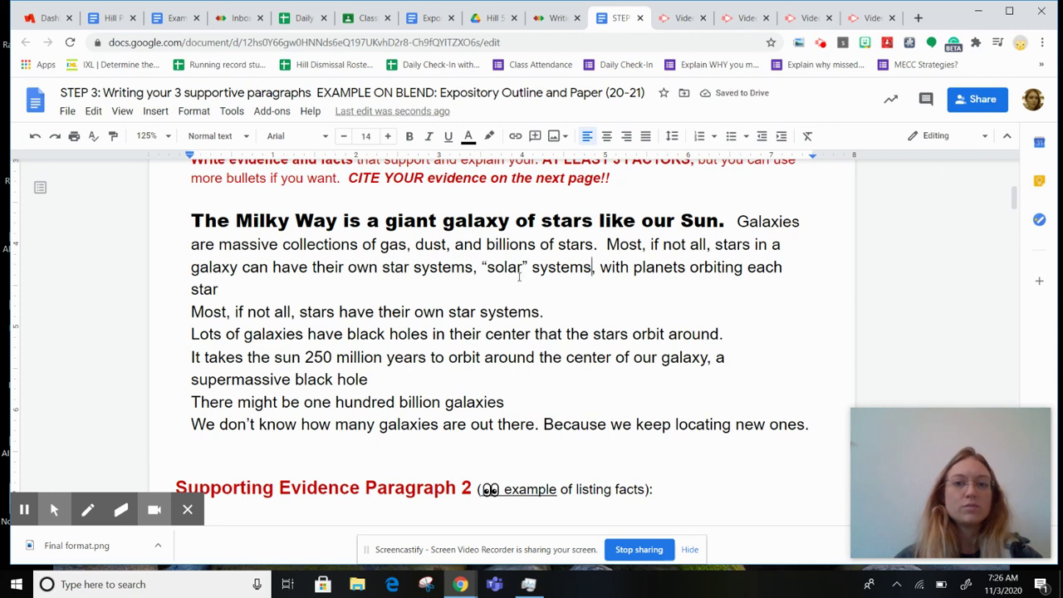
click(478, 268)
text(also called)
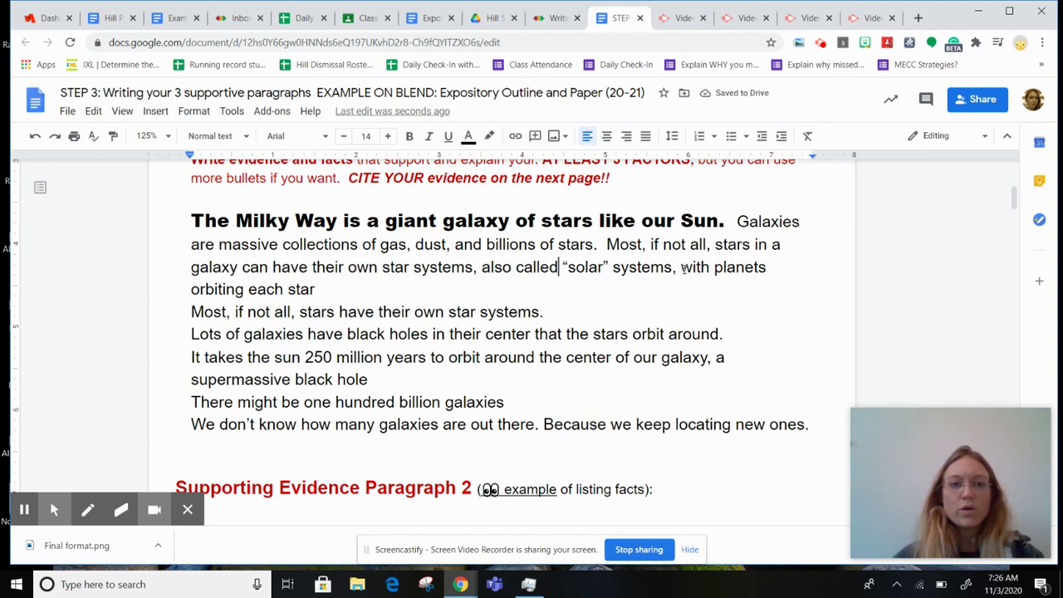
Replace "each star" after "planets orbiting" with "a star.".
click(353, 285)
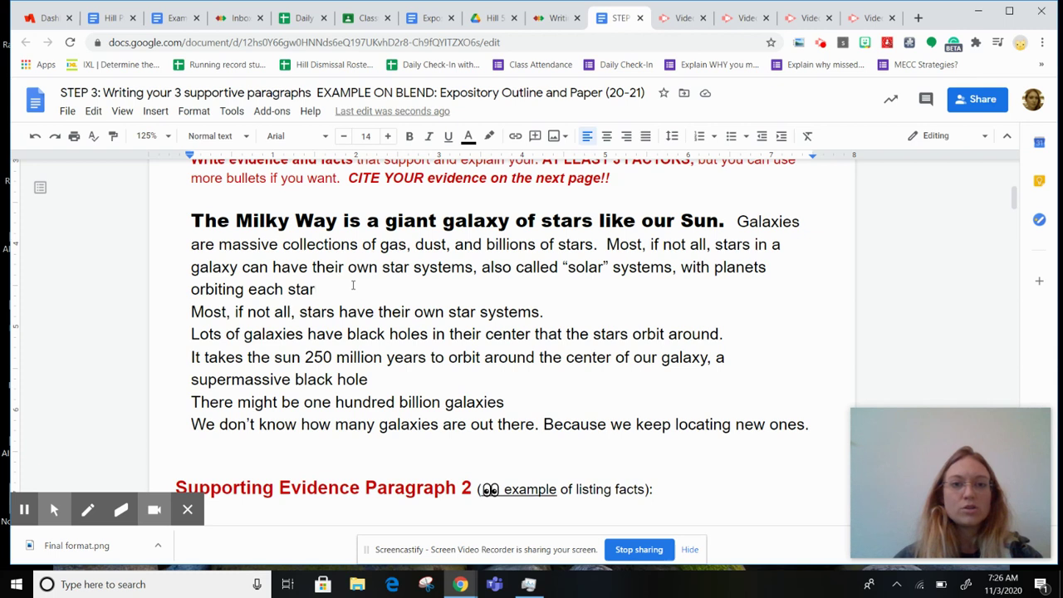
key(BackSpace)
key(BackSpace)
key(BackSpace)
key(BackSpace)
key(BackSpace)
key(BackSpace)
key(BackSpace)
key(BackSpace)
key(BackSpace)
key(BackSpace)
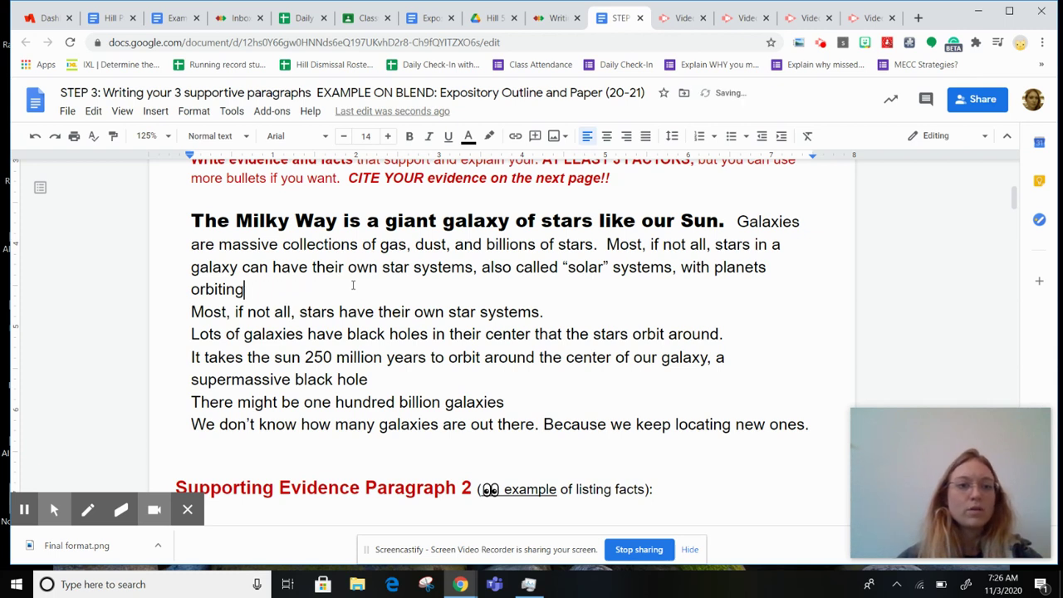
text(a start.)
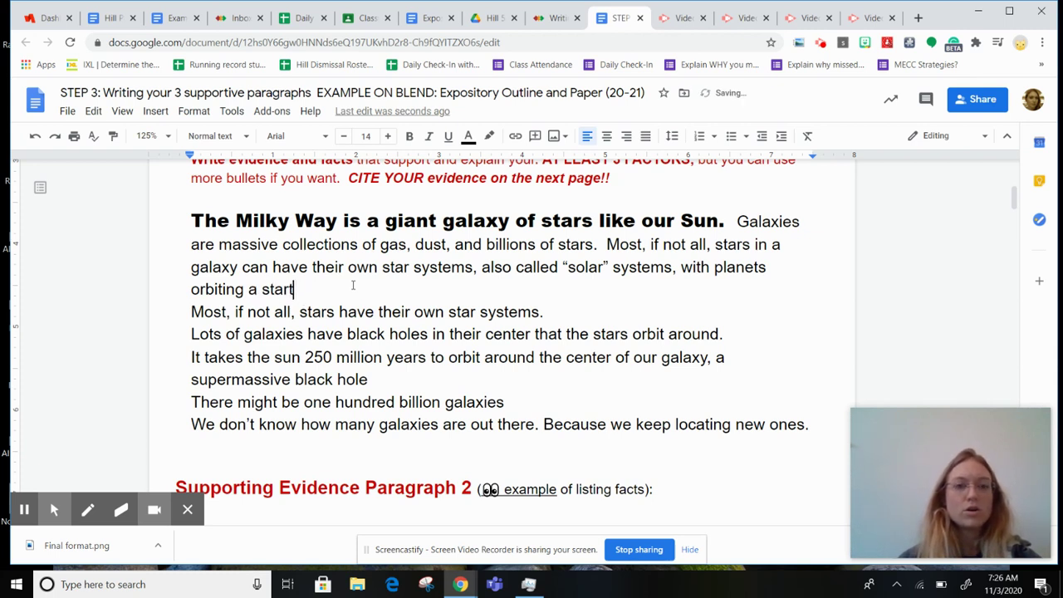
key(BackSpace)
key(BackSpace)
text(.)
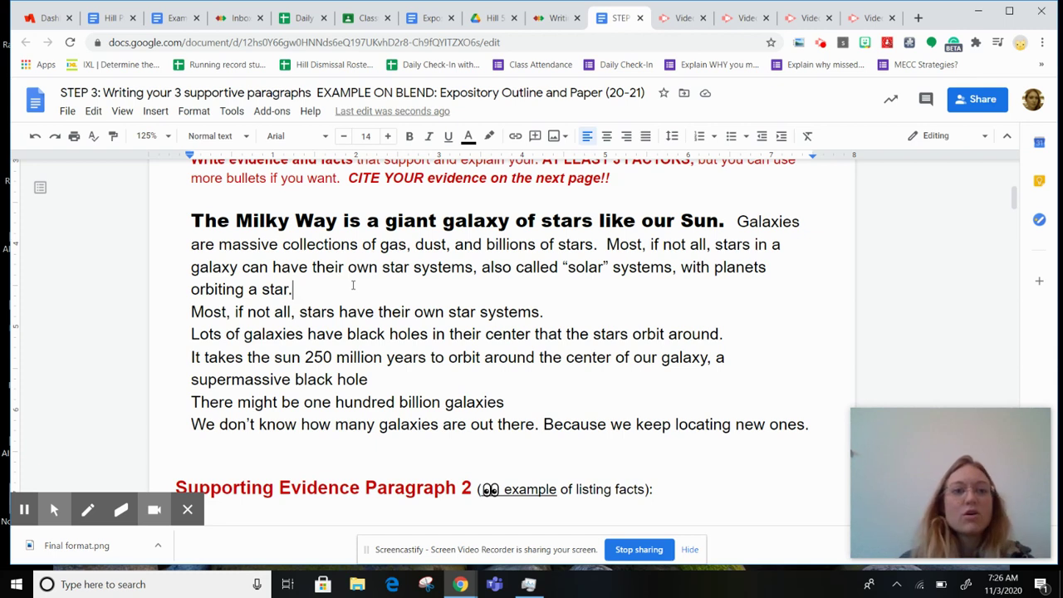
Change "a" to "each" before "star." at the end of the star systems sentence.
click(257, 290)
key(BackSpace)
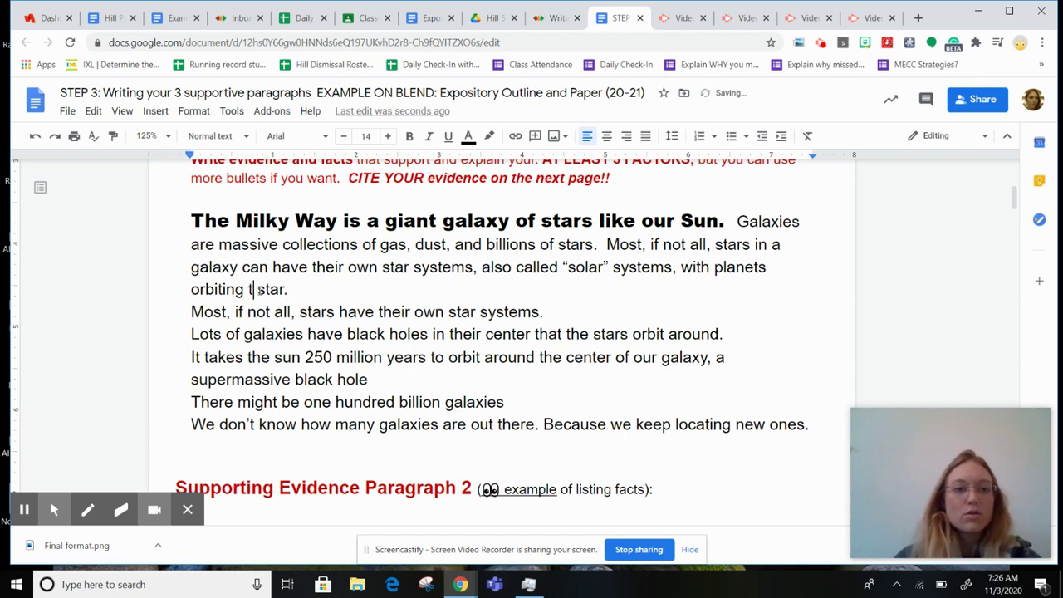
text(each)
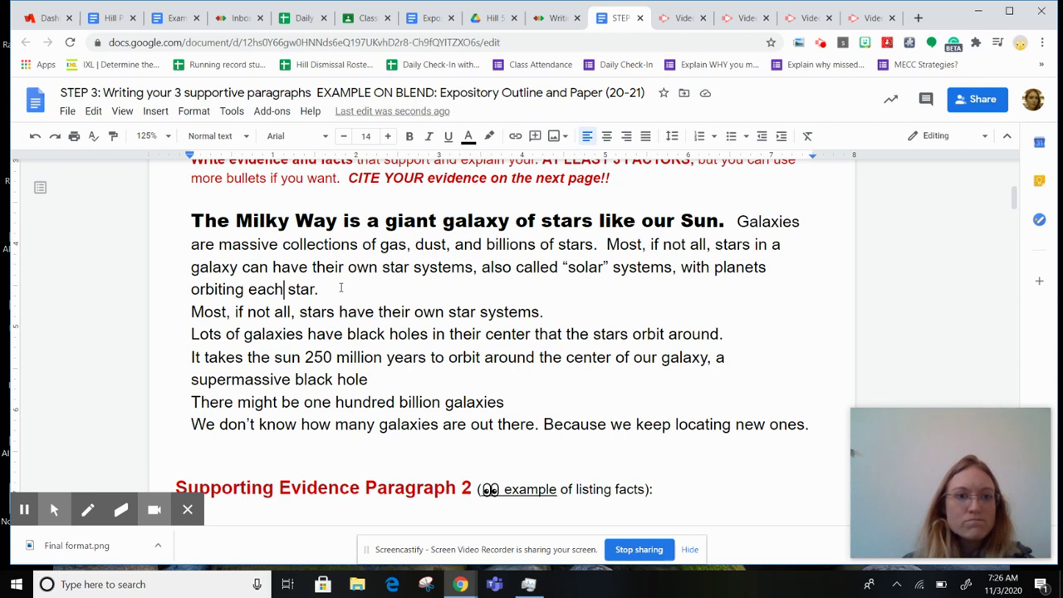
Delete the redundant line "Most, if not all, stars have their own star systems.".
click(205, 313)
click(192, 312)
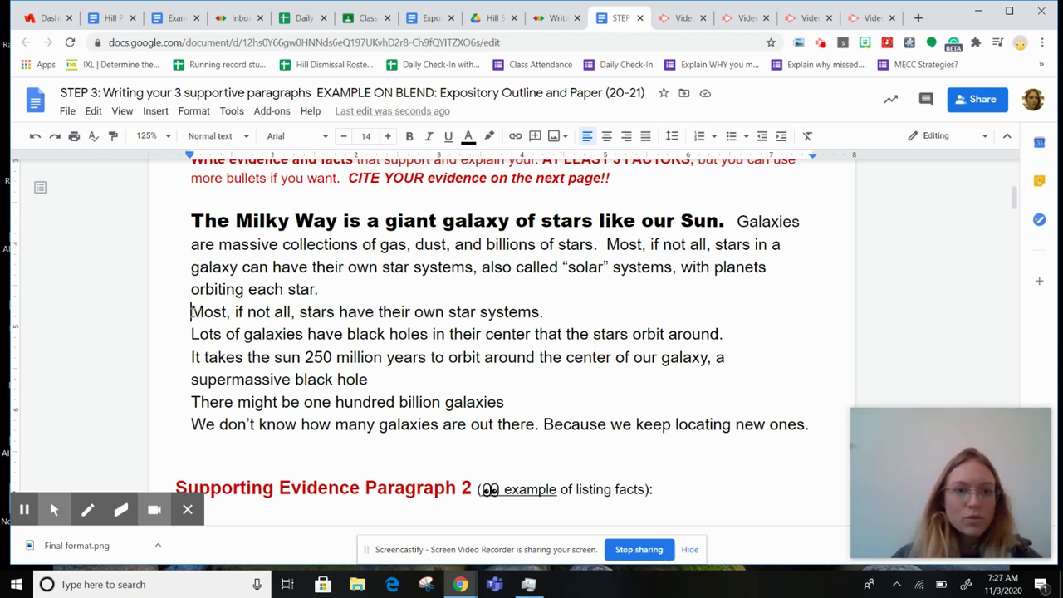
drag(192, 312, 559, 313)
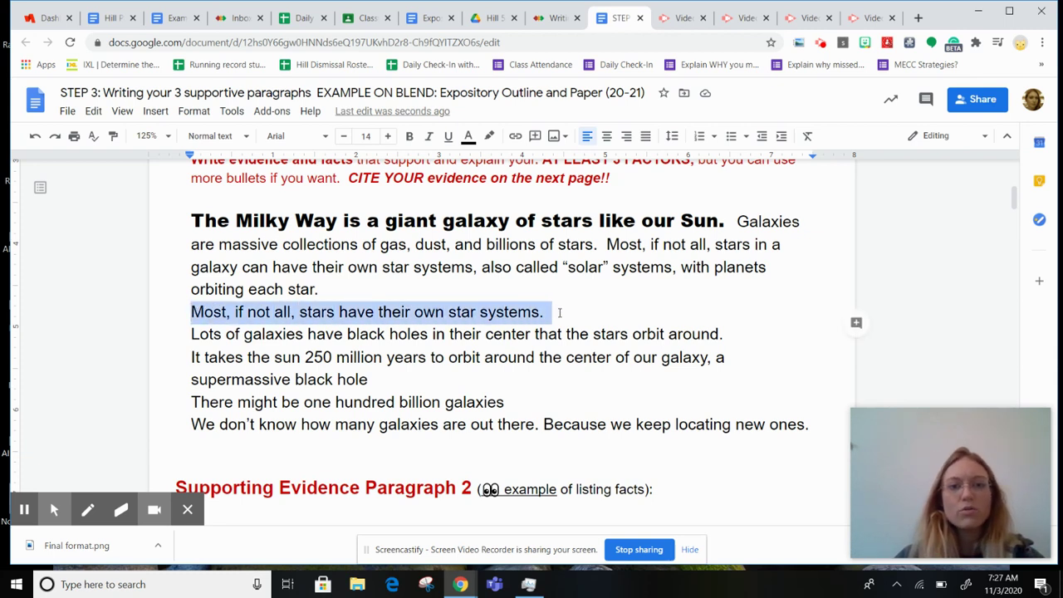
key(BackSpace)
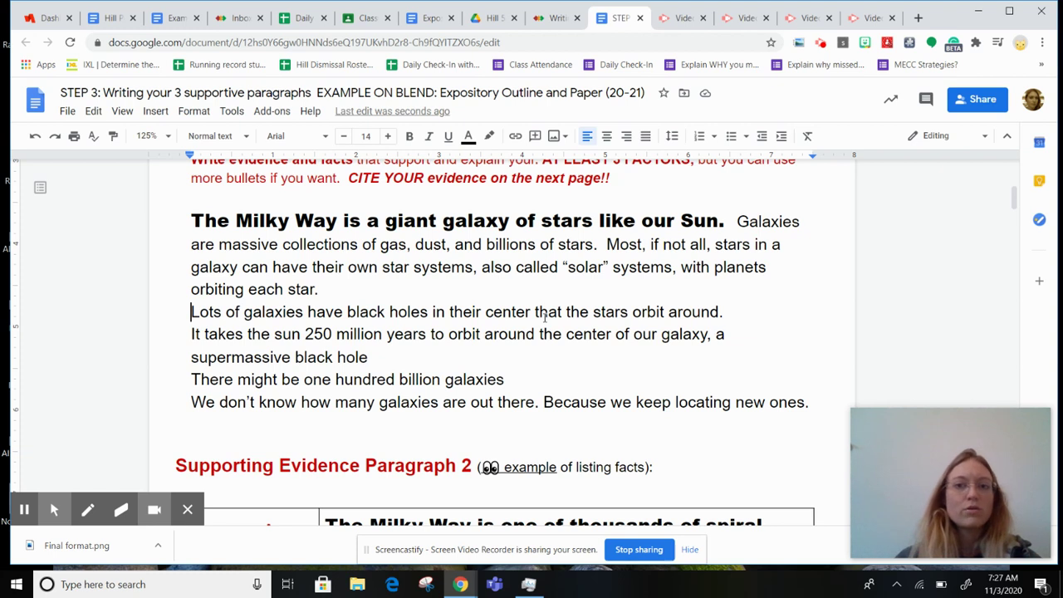
Move the "It takes the sun 250 million years" sentence into the paragraph, directly after "orbiting each star.".
click(346, 291)
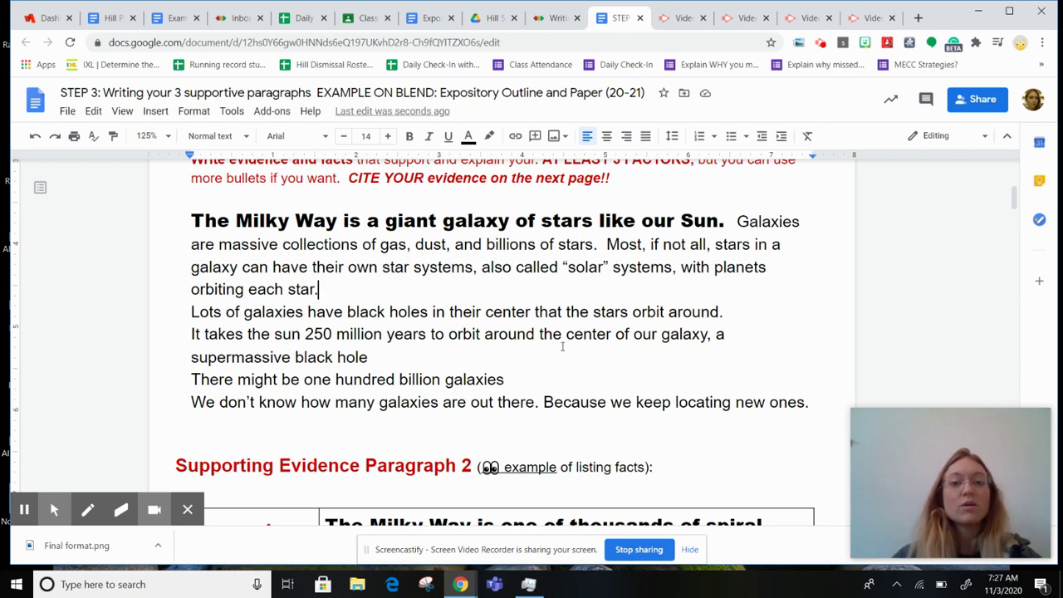
drag(385, 353, 177, 332)
key(ctrl+c)
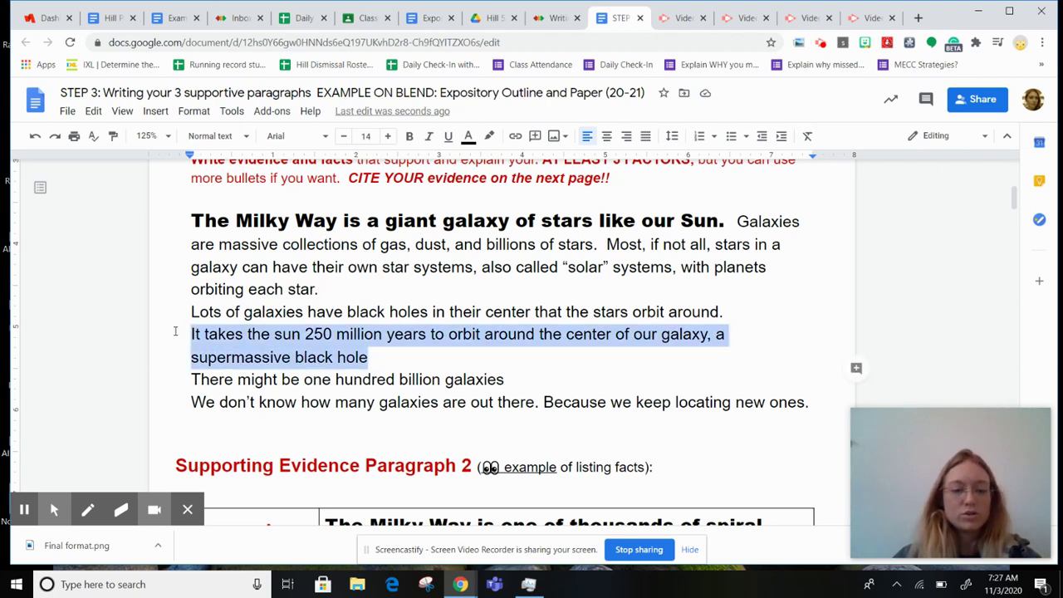
key(BackSpace)
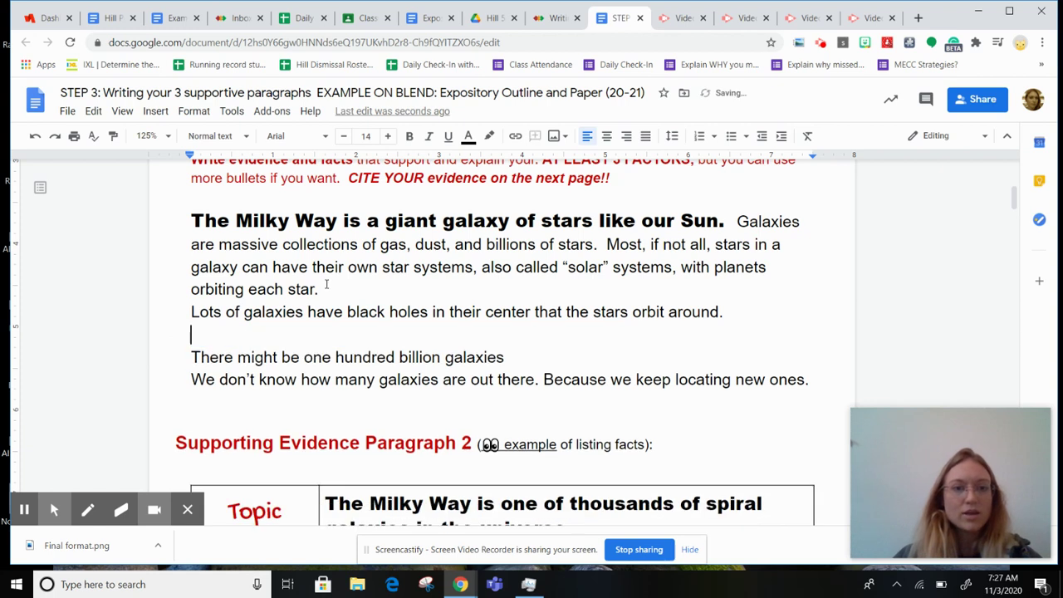
click(335, 285)
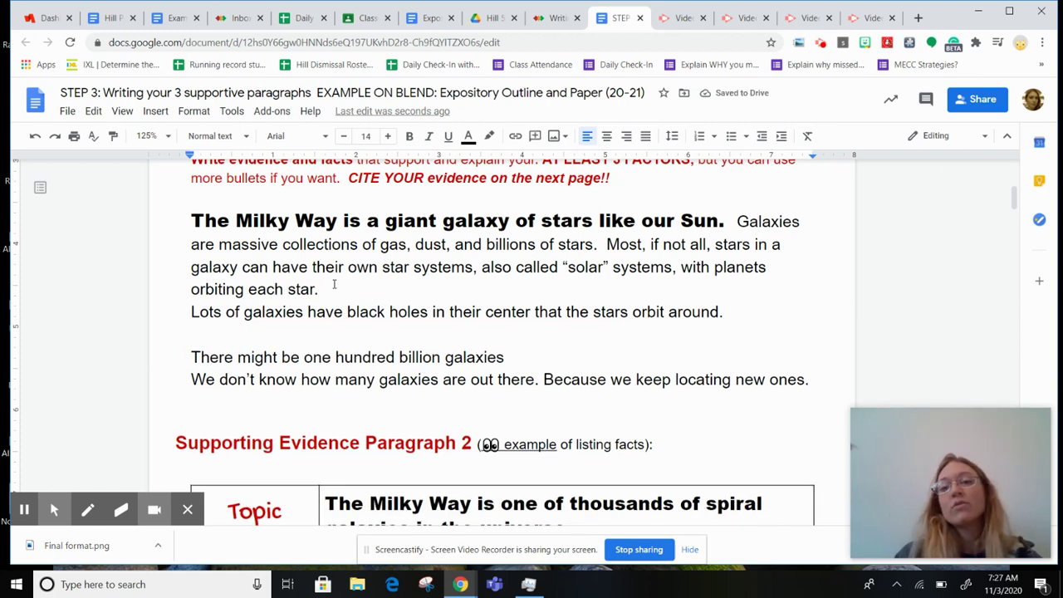
key(ctrl+v)
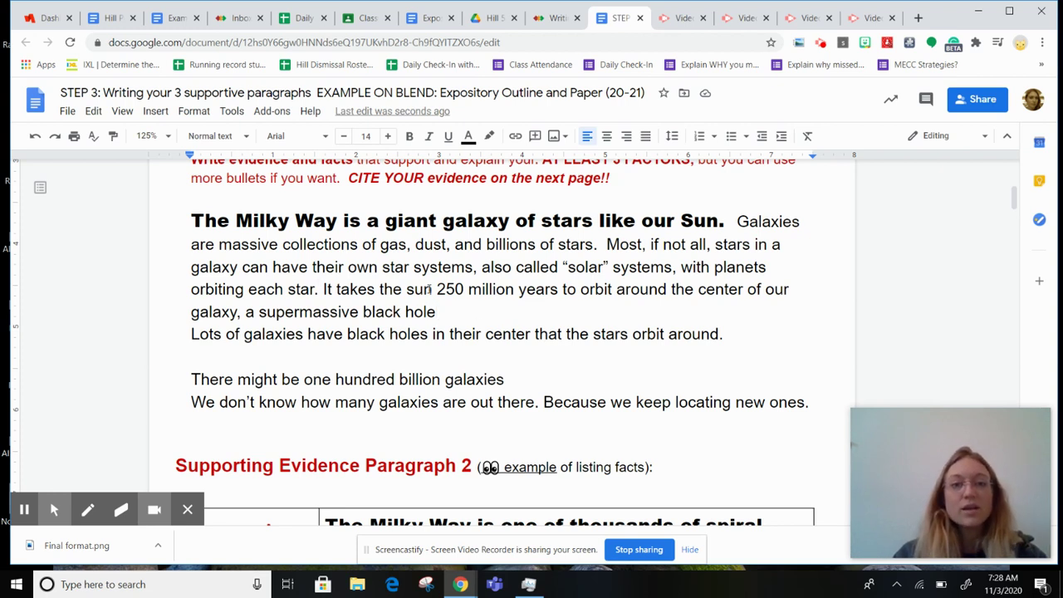
Replace "the sun" in the "250 million years" sentence with "our star, the Sun,".
drag(402, 290, 380, 290)
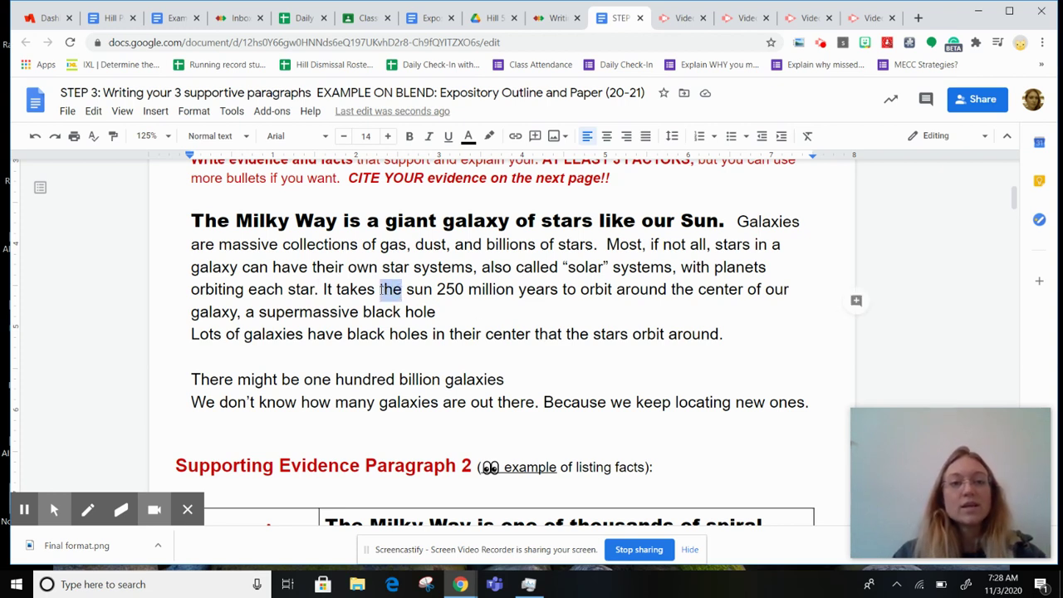
text(our )
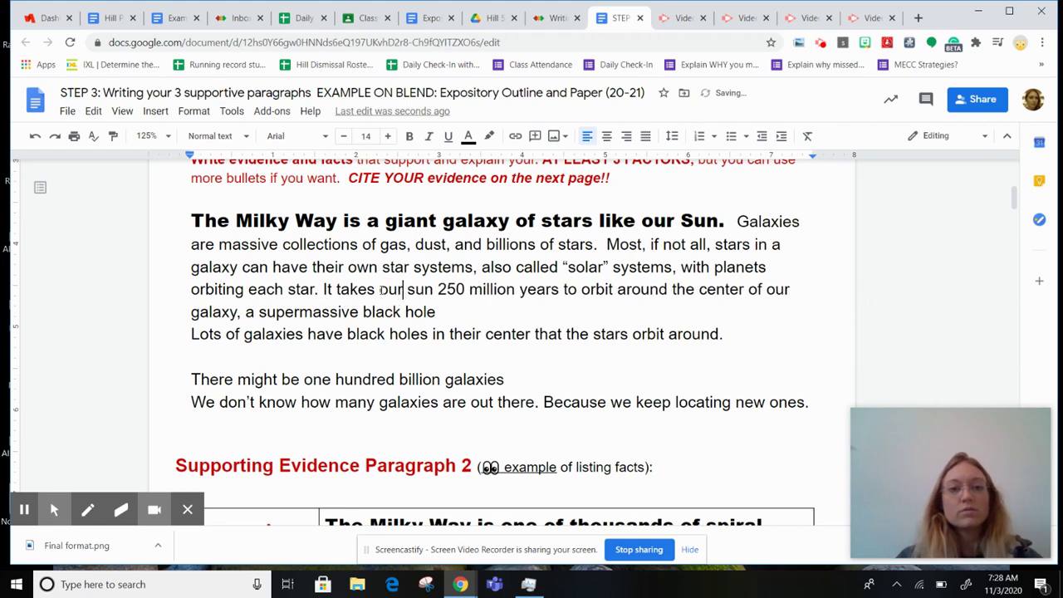
text(star, the)
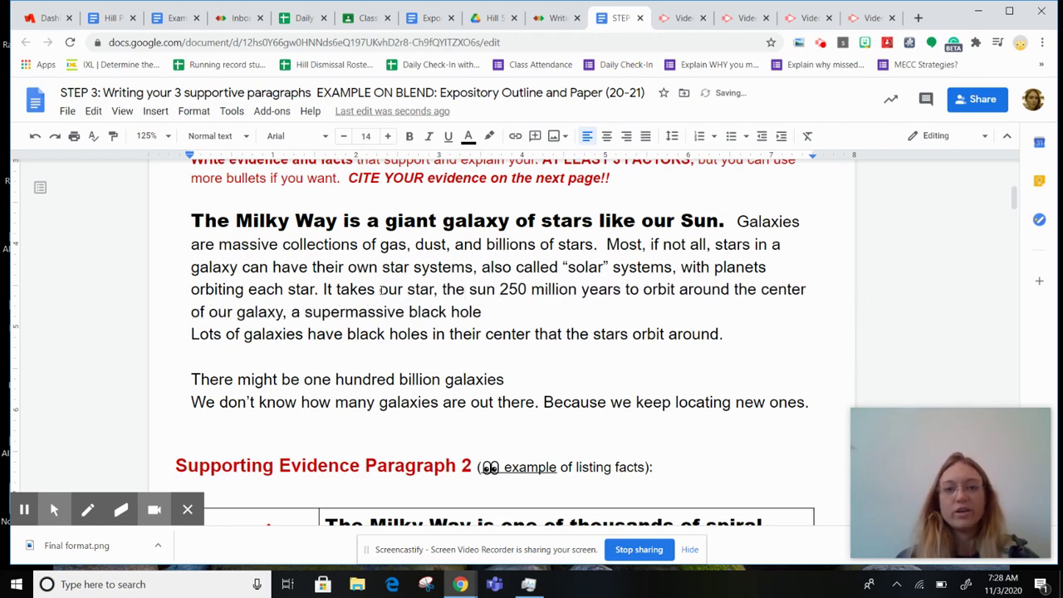
click(499, 292)
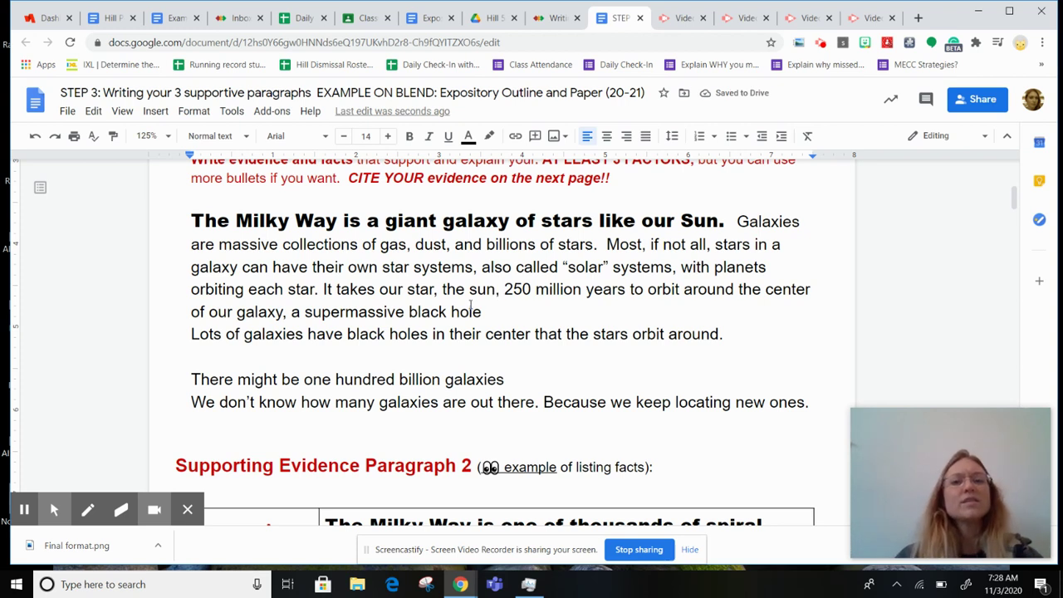
drag(469, 290, 476, 290)
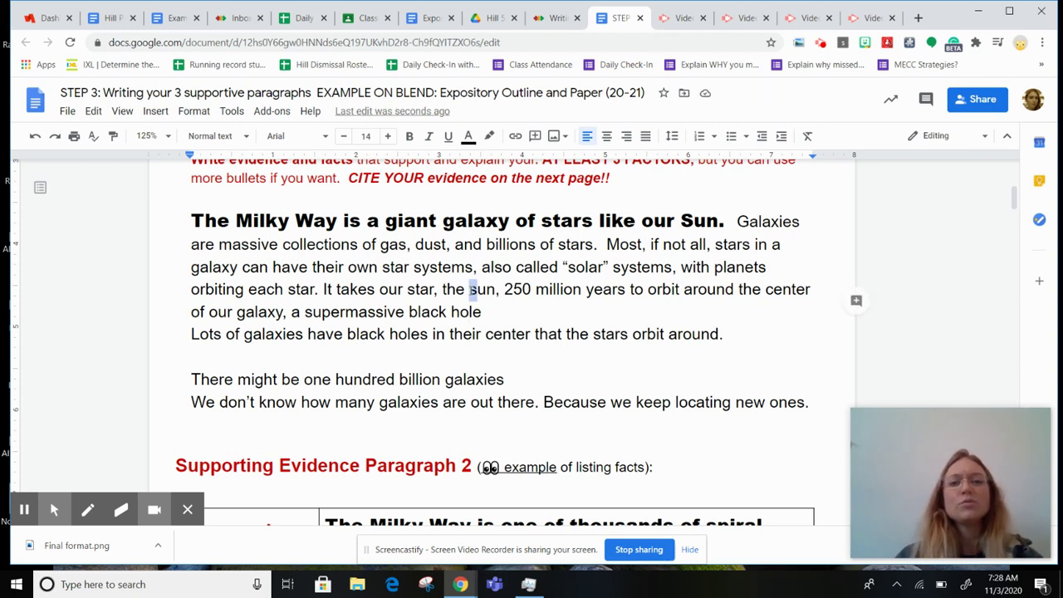
click(469, 290)
drag(469, 290, 477, 289)
text(S)
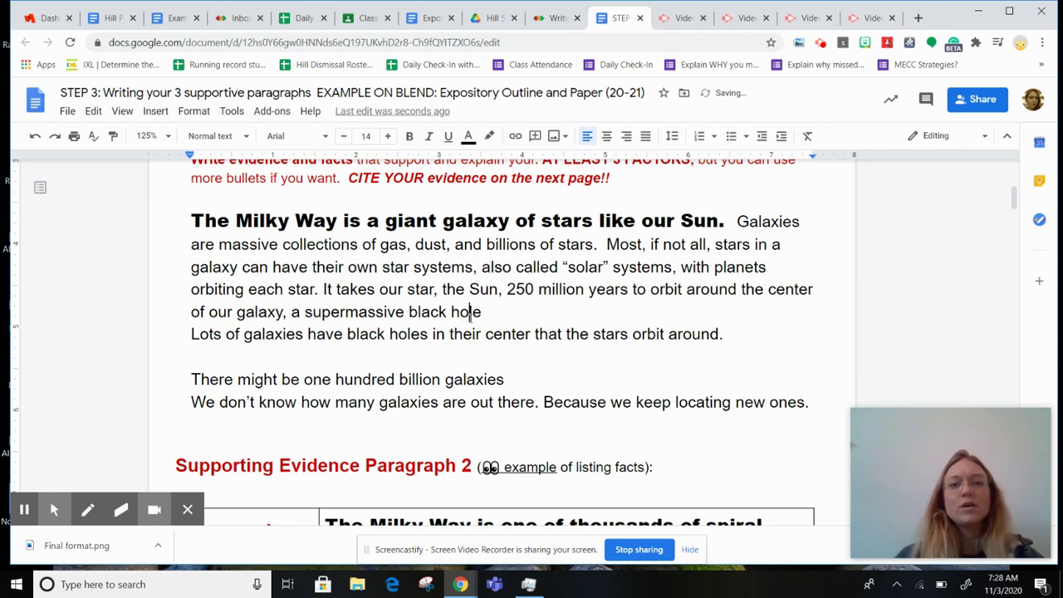
key(Right)
key(Right)
key(Right)
shift+click(470, 289)
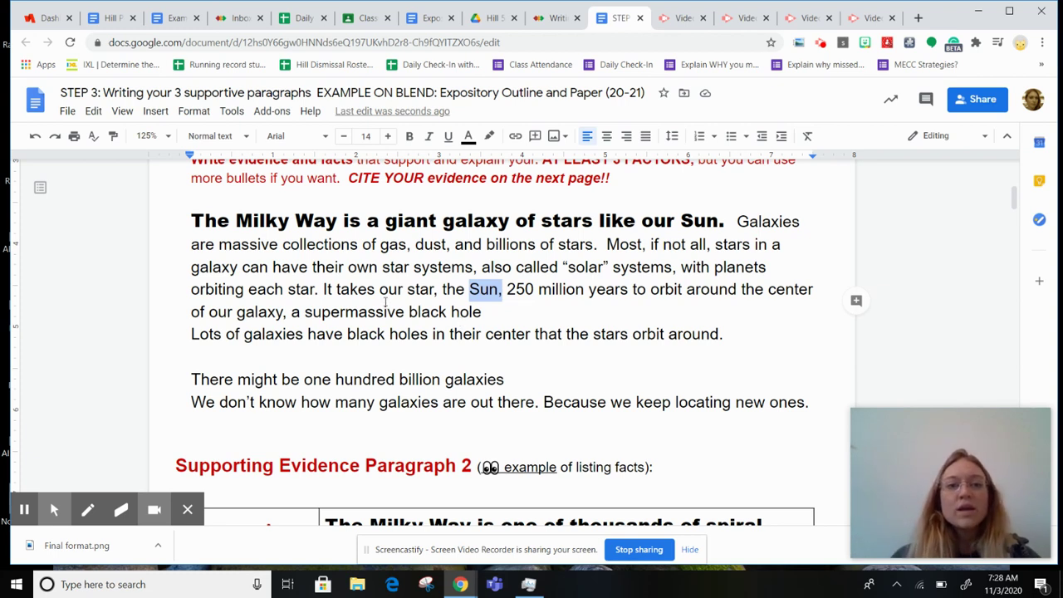
click(508, 291)
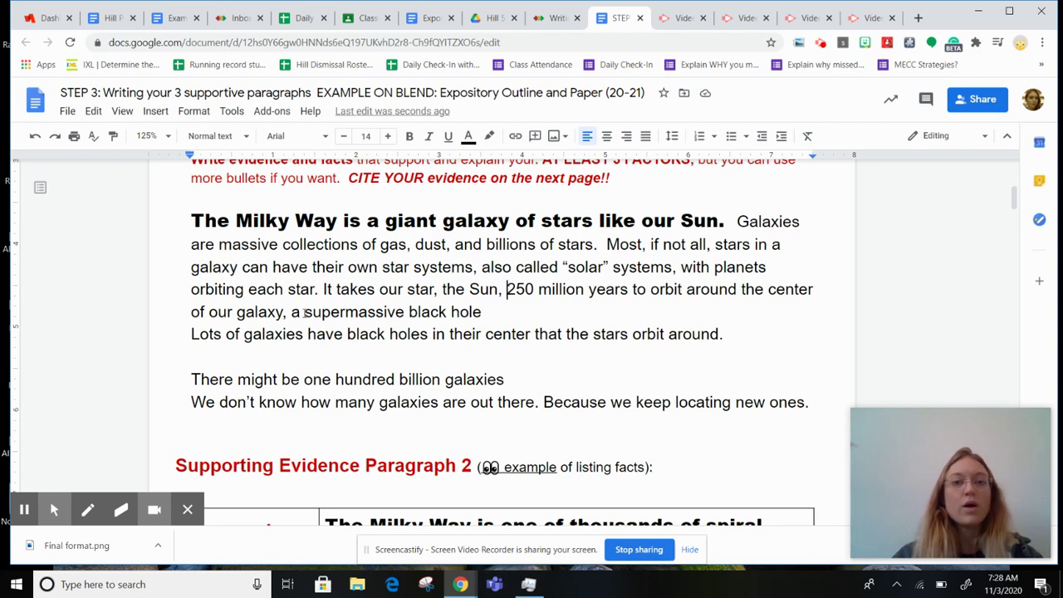
Delete "the center of our galaxy," between "orbit around" and "a supermassive black hole".
drag(291, 312, 187, 312)
key(BackSpace)
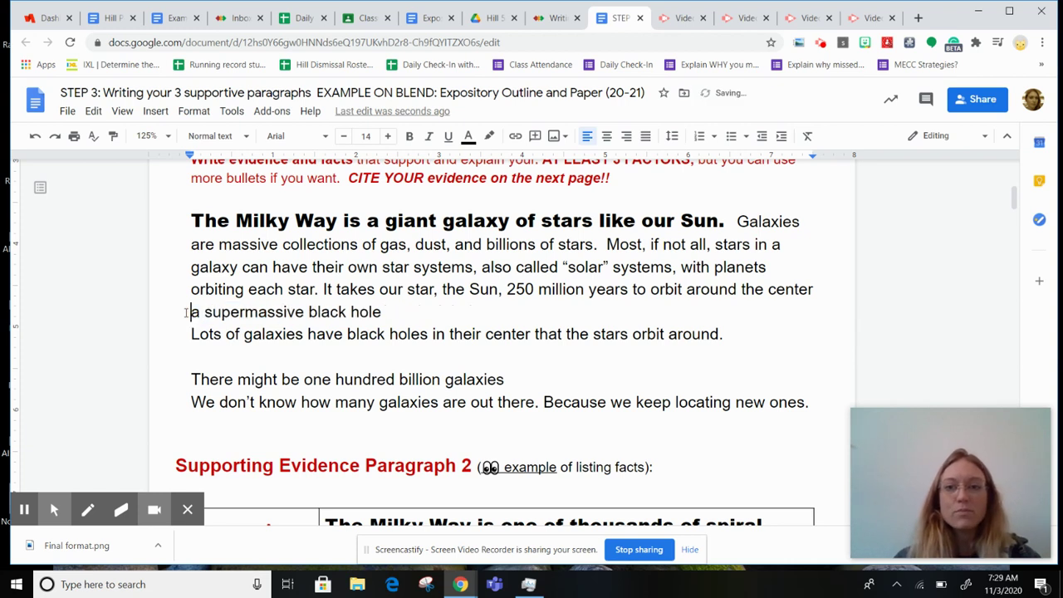
key(BackSpace)
key(BackSpace)
key(BackSpace)
key(BackSpace)
key(BackSpace)
key(BackSpace)
key(BackSpace)
key(BackSpace)
key(BackSpace)
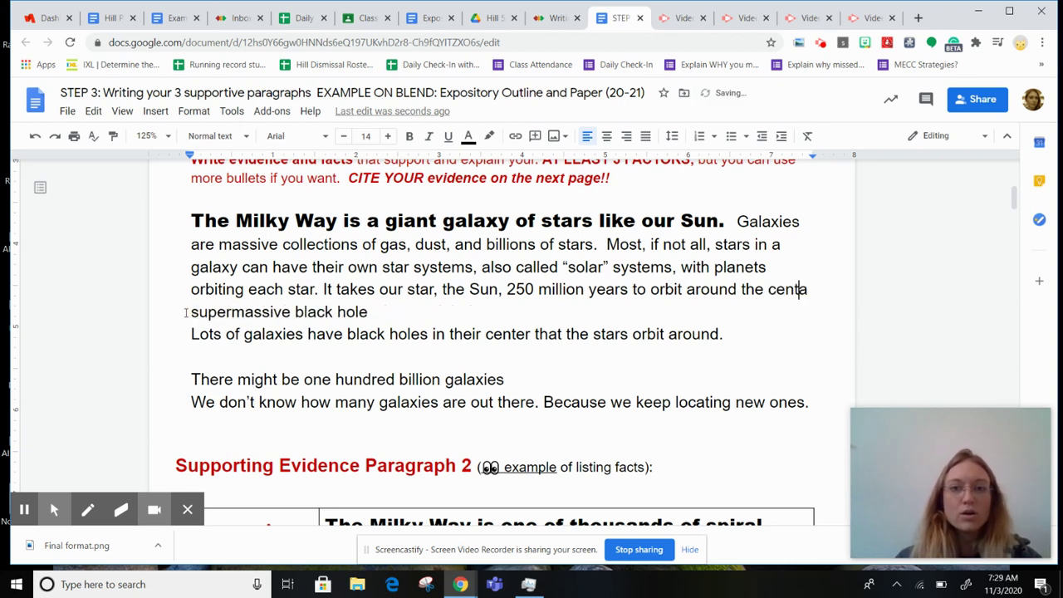
key(BackSpace)
key(BackSpace)
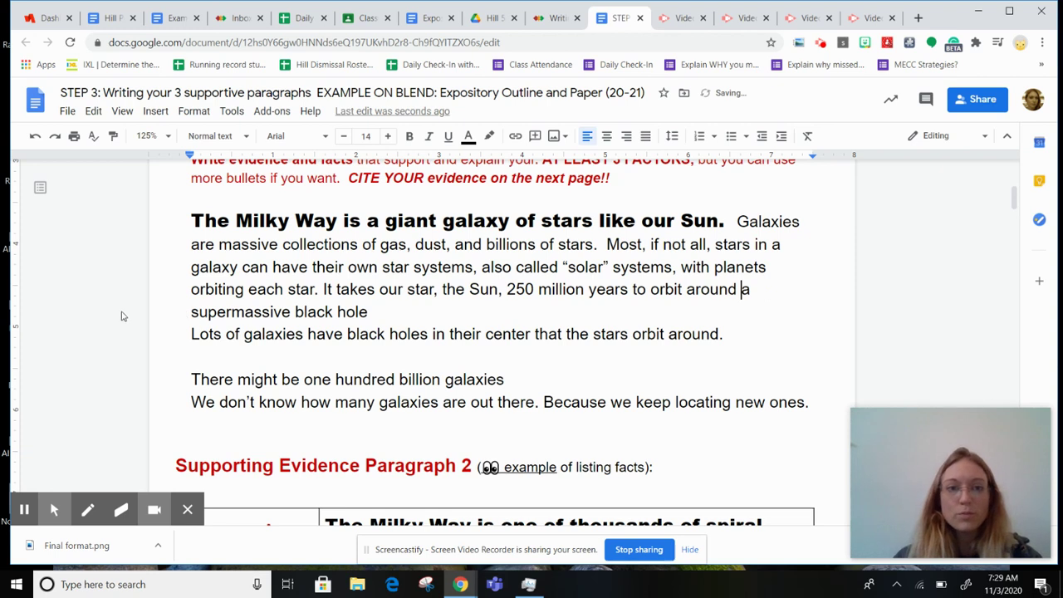
Finish the "250 million years" sentence with "at the center of our galaxy." after "supermassive black hole".
click(382, 312)
text(at)
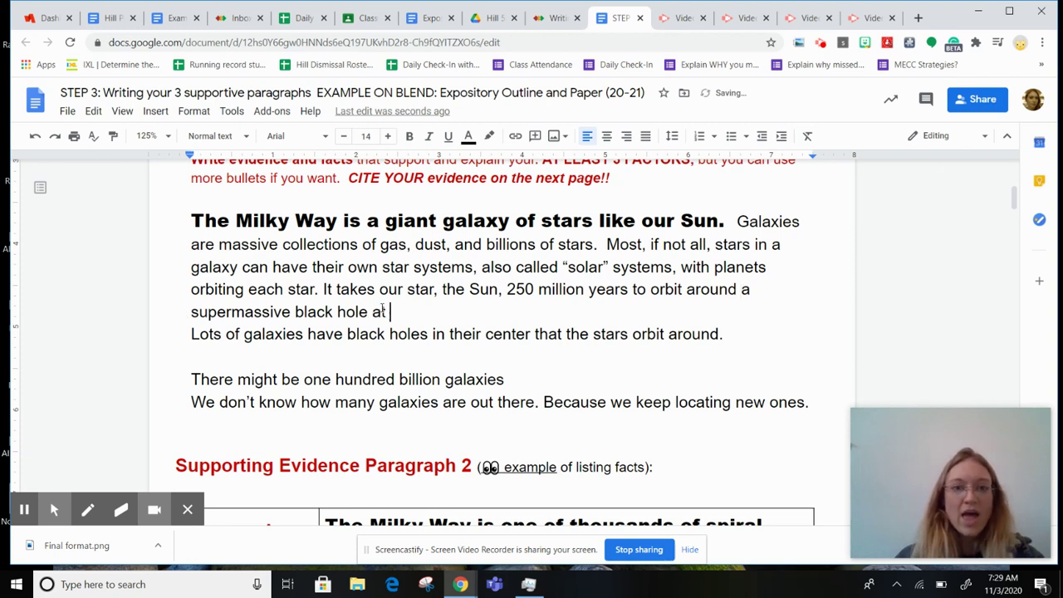
text( the center of )
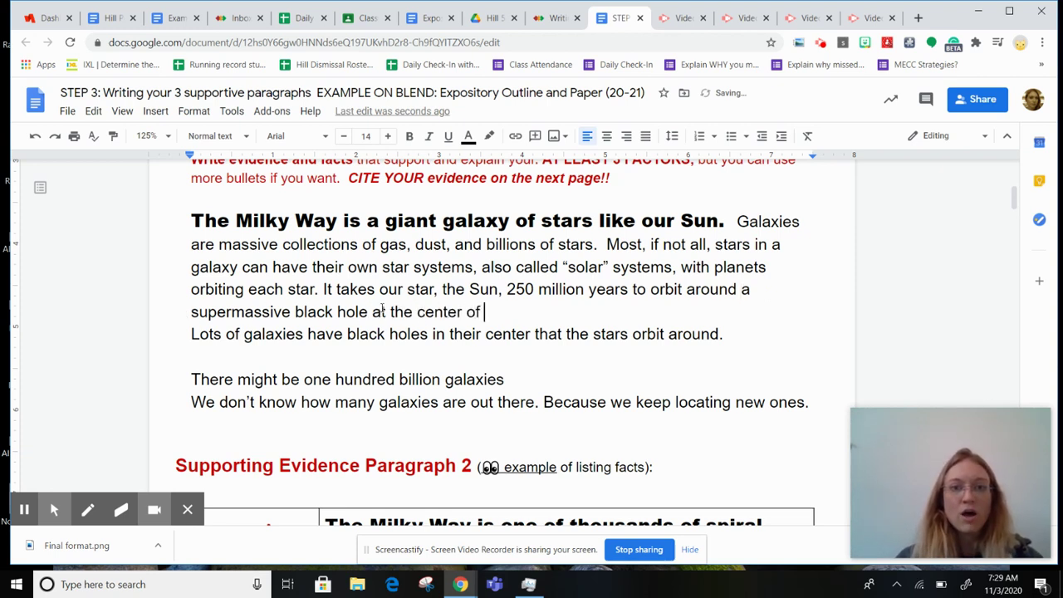
text(our gala)
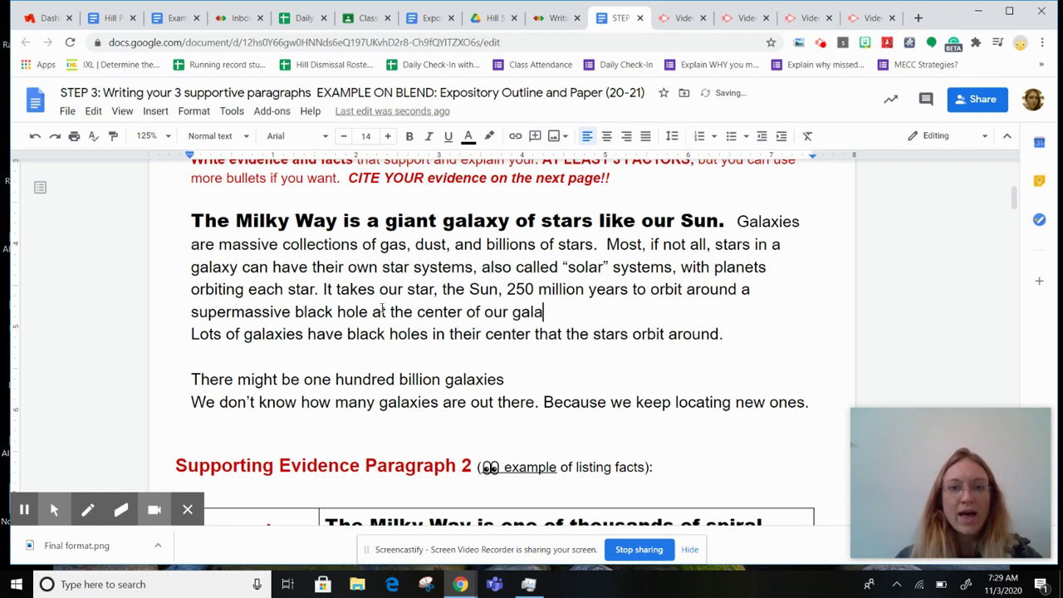
text(xy.)
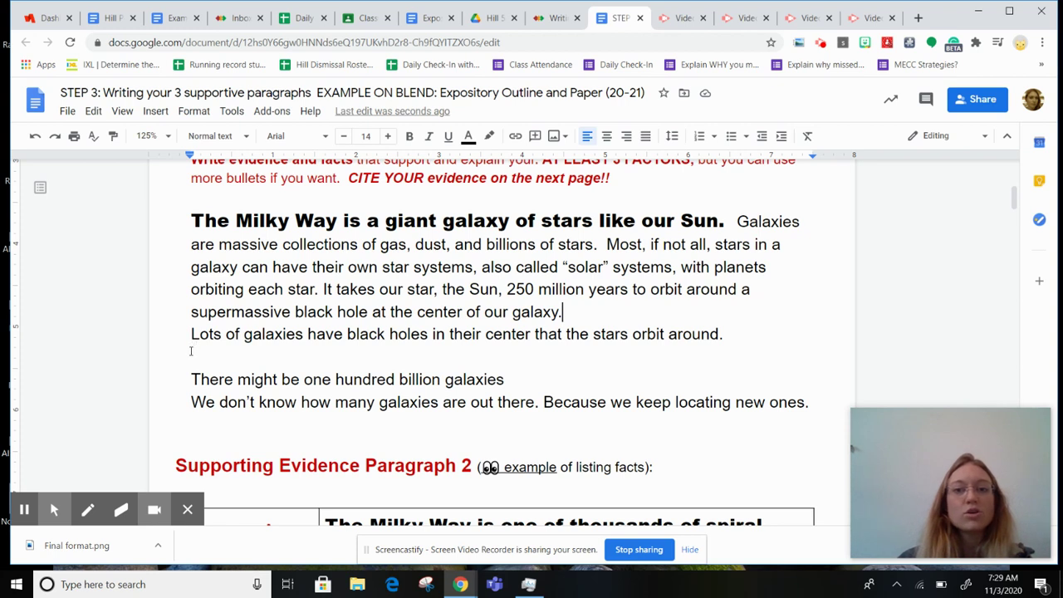
Join the "Lots of galaxies have black holes" and "There might be one hundred billion galaxies" lines onto the end of the paragraph.
click(190, 336)
key(BackSpace)
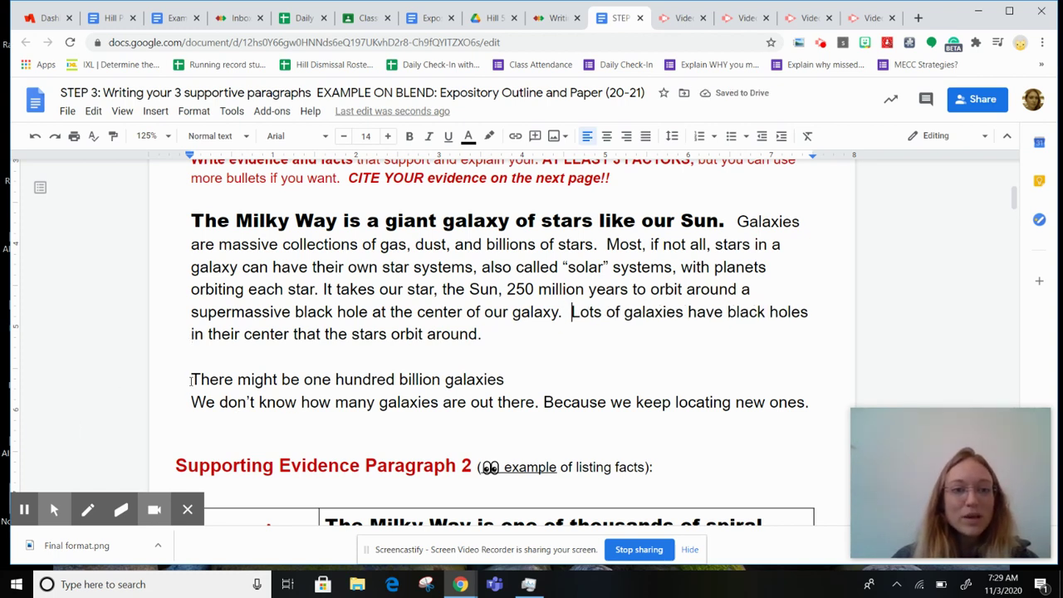
key(BackSpace)
key(BackSpace)
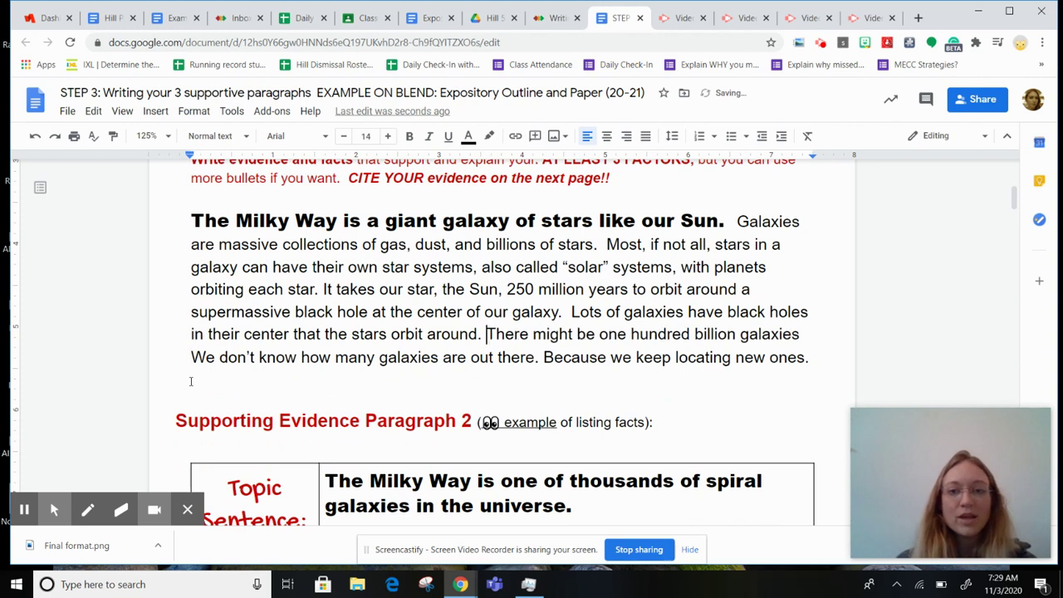
End the "one hundred billion galaxies" sentence with "out there." and bring the "We don't know" line up behind it.
click(802, 334)
text(out there.)
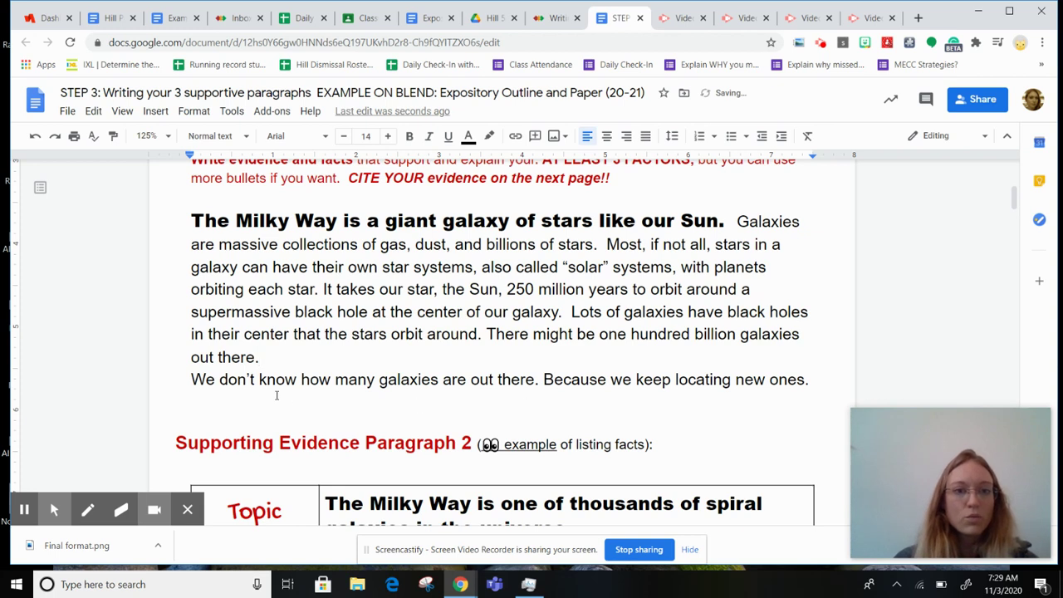
click(192, 380)
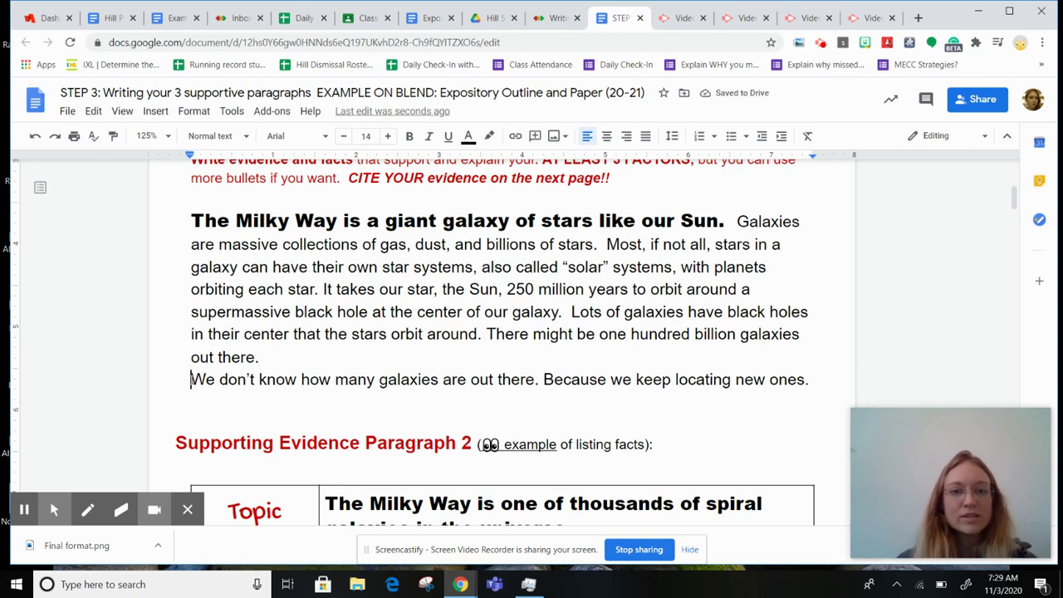
key(BackSpace)
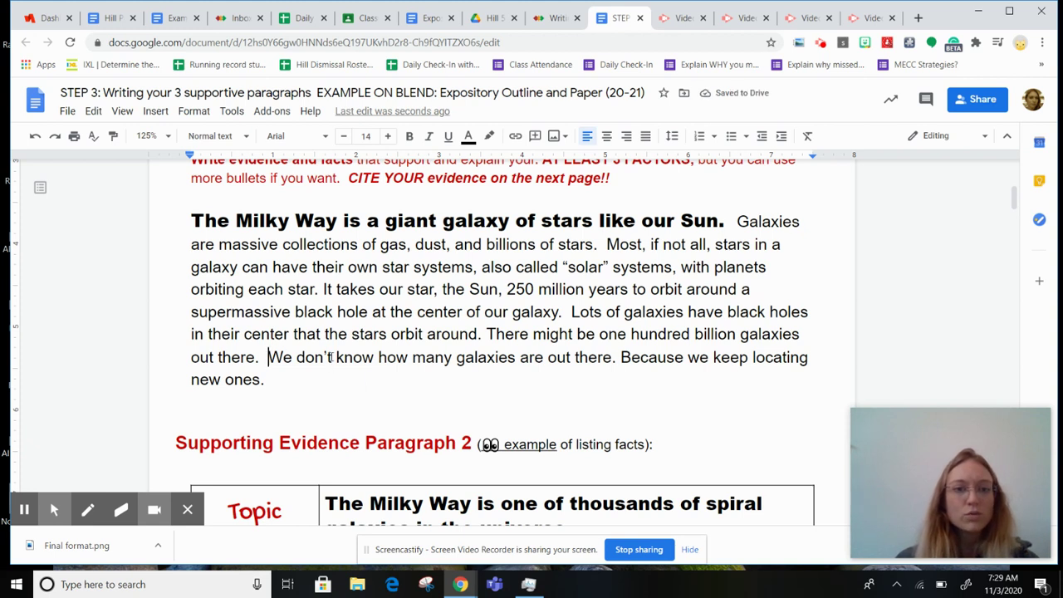
Expand the contraction "don't" to "do not" in the sentence about how many galaxies are out there.
drag(331, 357, 296, 358)
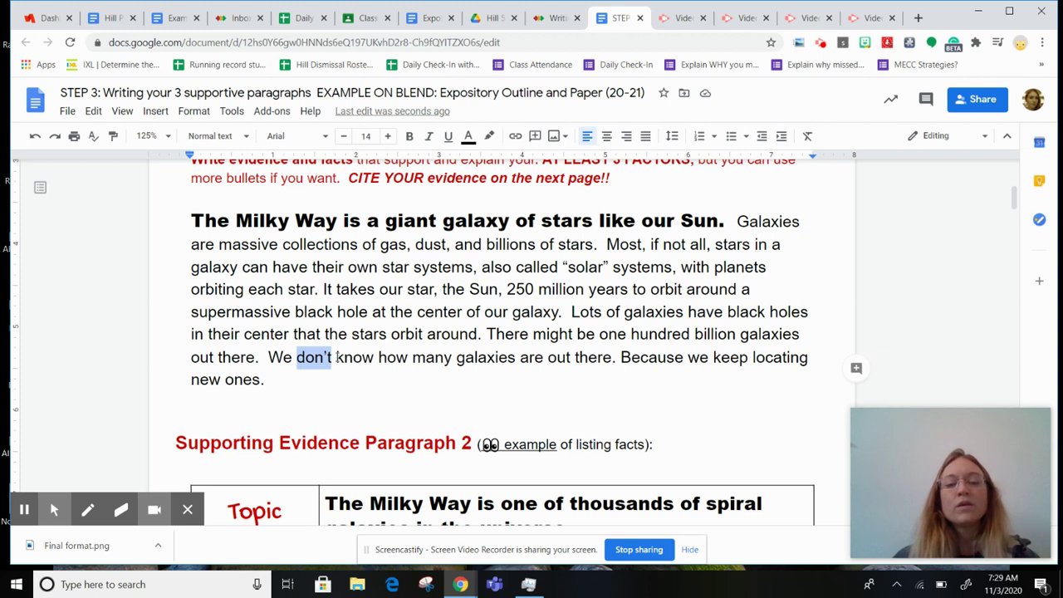
click(336, 357)
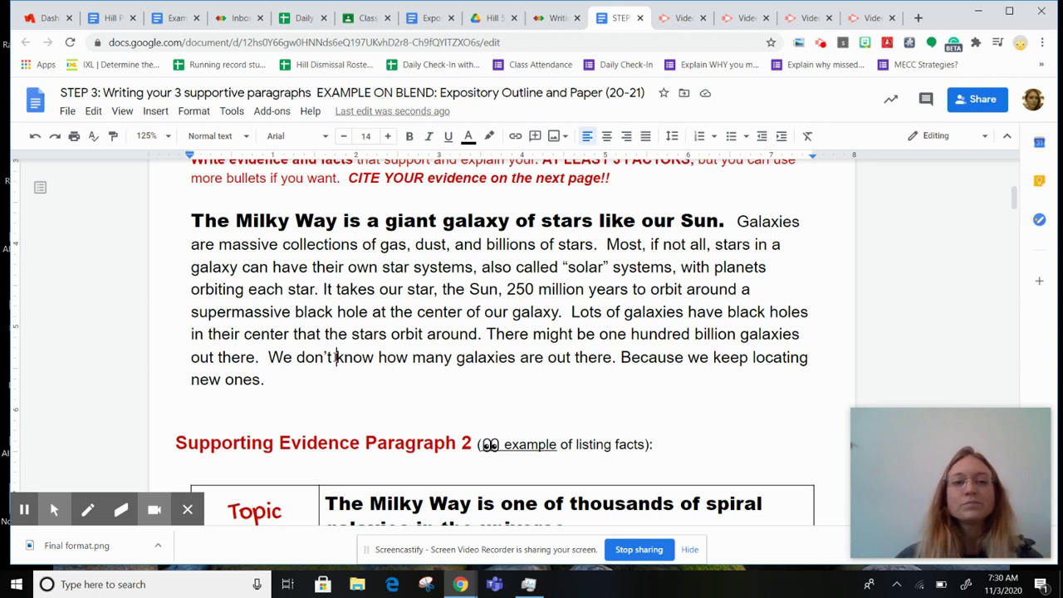
key(BackSpace)
key(BackSpace)
key(BackSpace)
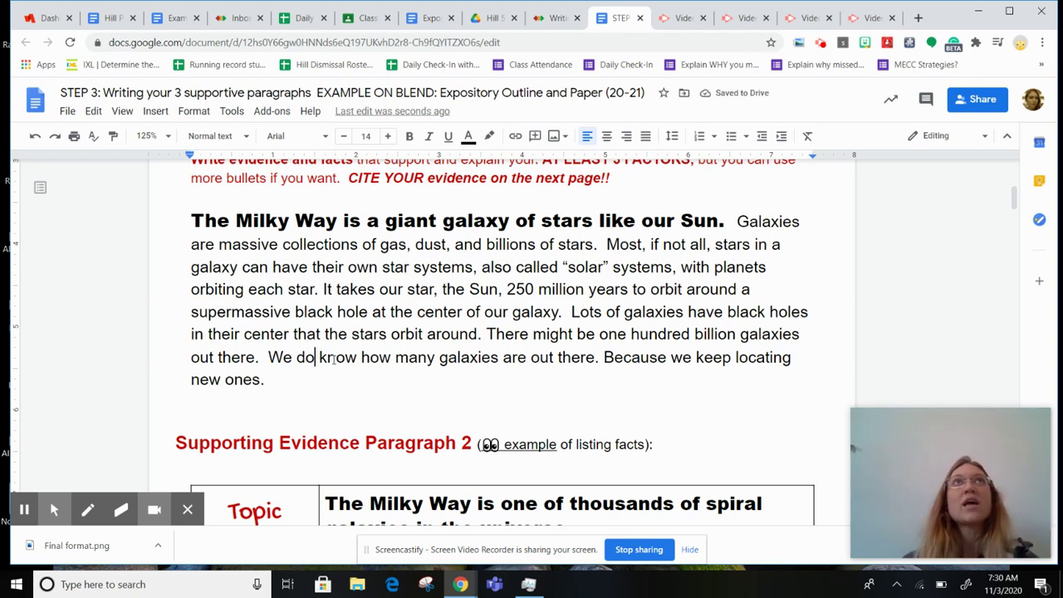
text(not)
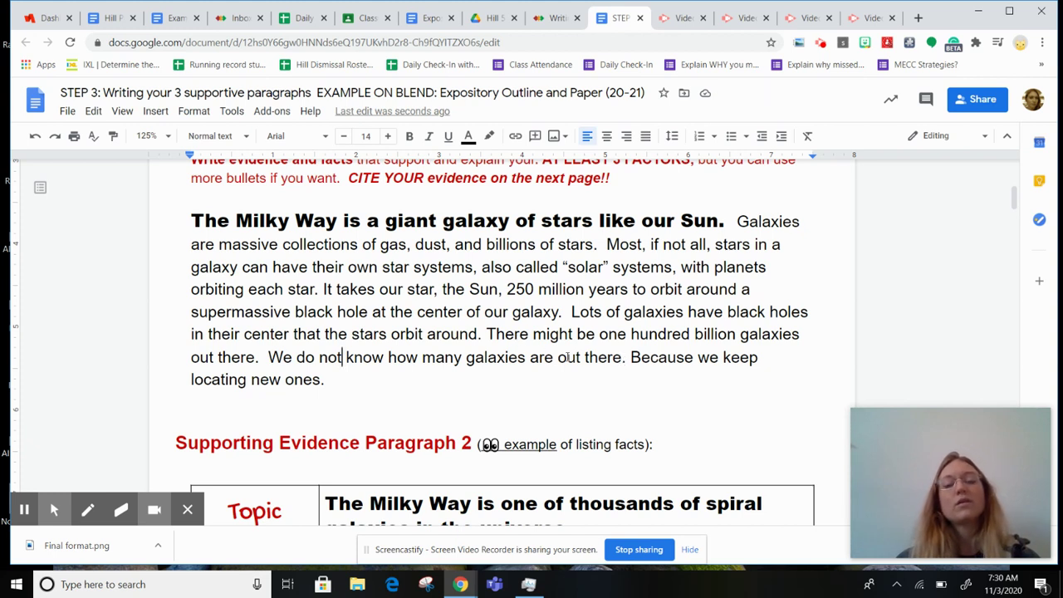
Replace "out there" after "one hundred billion galaxies" with "in the universe".
drag(566, 363, 627, 362)
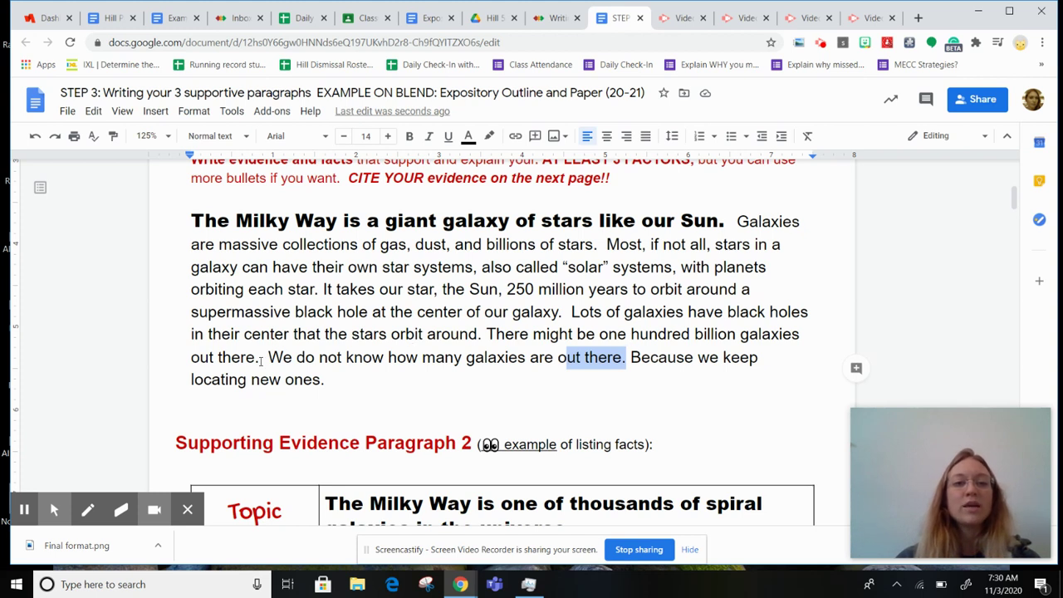
drag(259, 361, 191, 359)
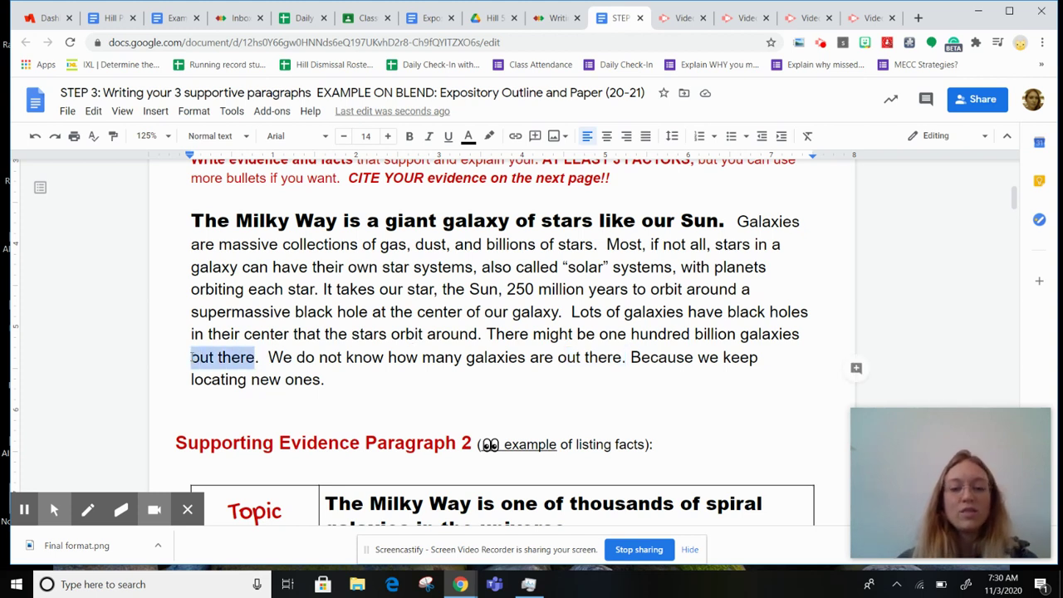
text(in the universe)
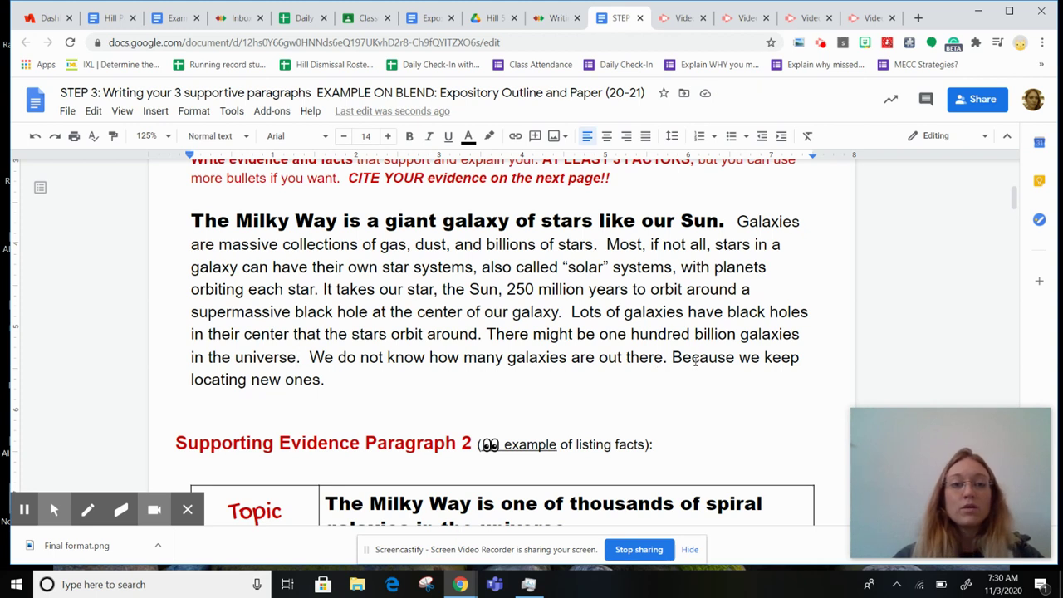
Open the "We do not know" sentence with the transition "However," and make "we" lowercase.
click(322, 357)
key(BackSpace)
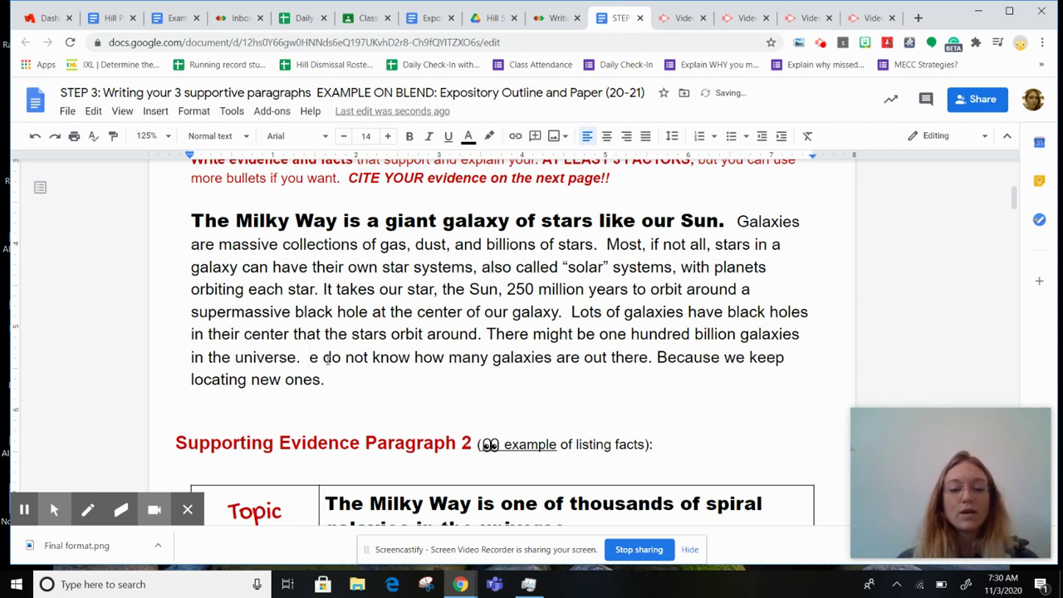
text(However, w)
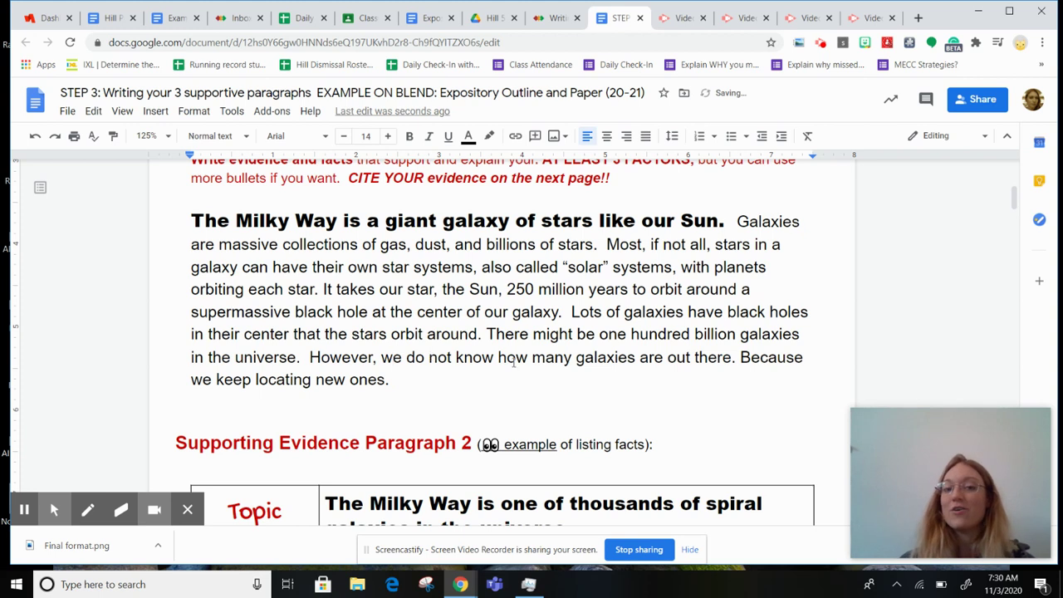
Merge the "Because we keep locating new ones" fragment into the preceding sentence with a comma and a lowercase "because".
click(755, 358)
key(BackSpace)
key(BackSpace)
key(BackSpace)
key(BackSpace)
text(, b)
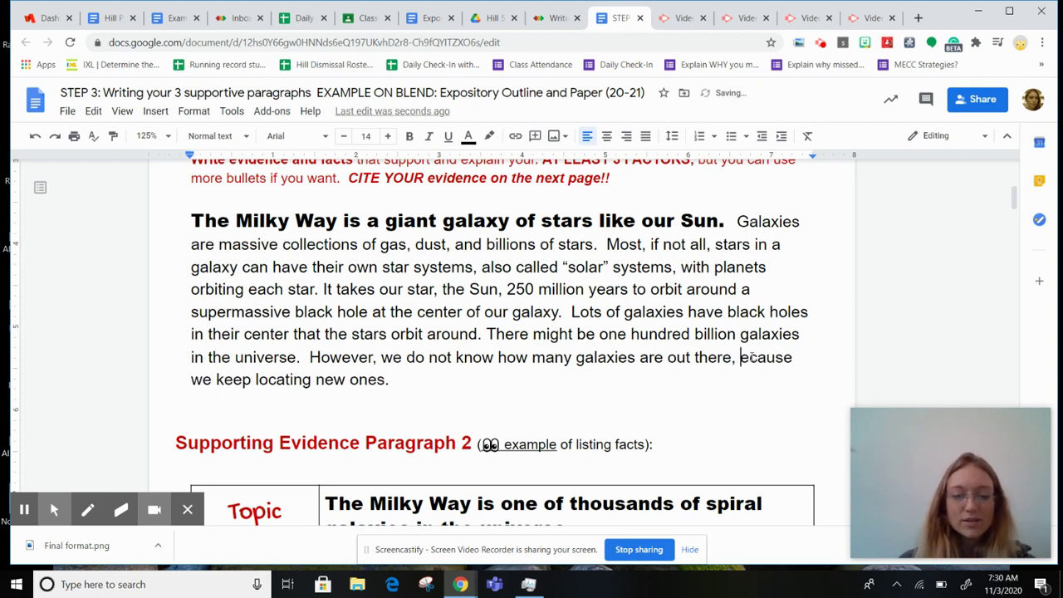
click(525, 406)
click(368, 416)
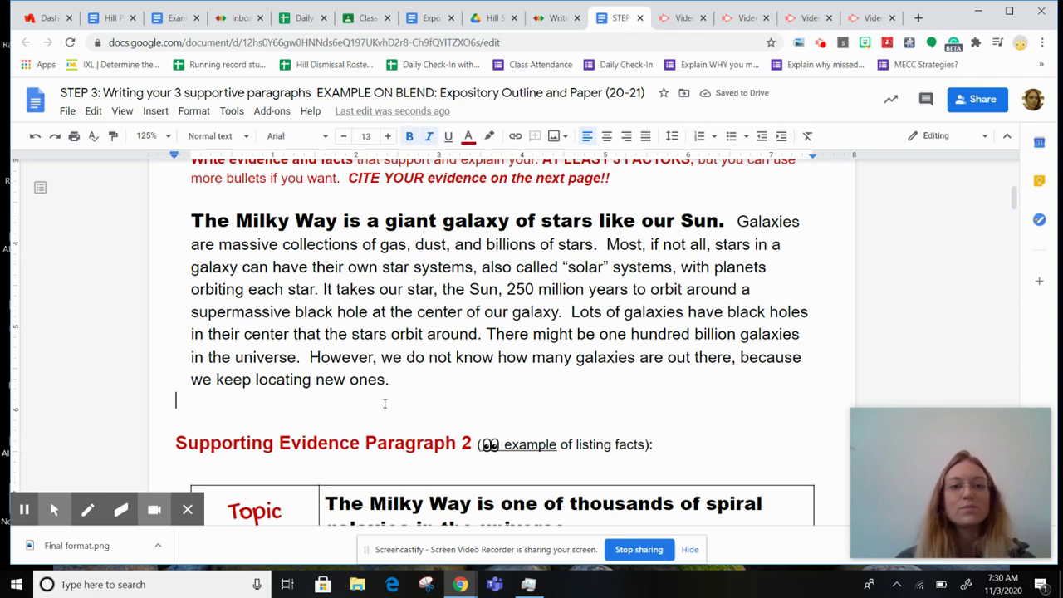
click(385, 404)
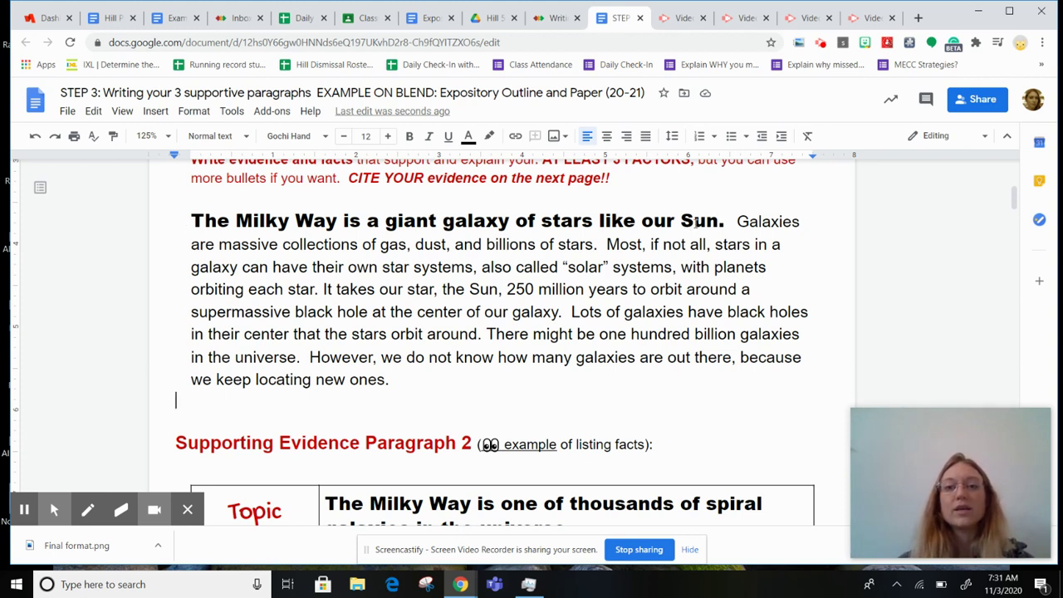
Remove the extra space between the bold topic sentence and "Galaxies".
click(736, 221)
key(BackSpace)
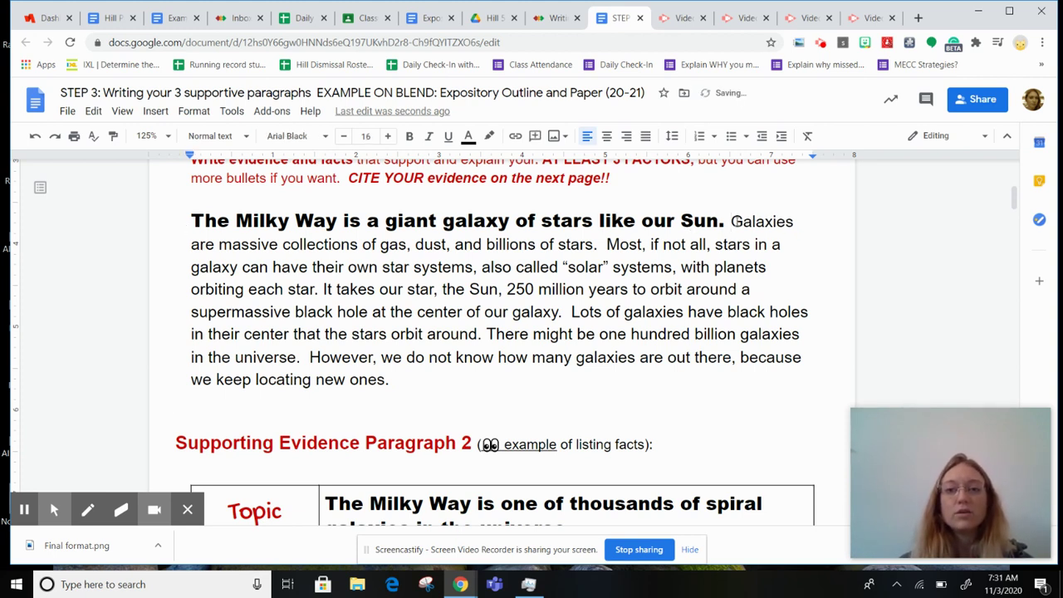